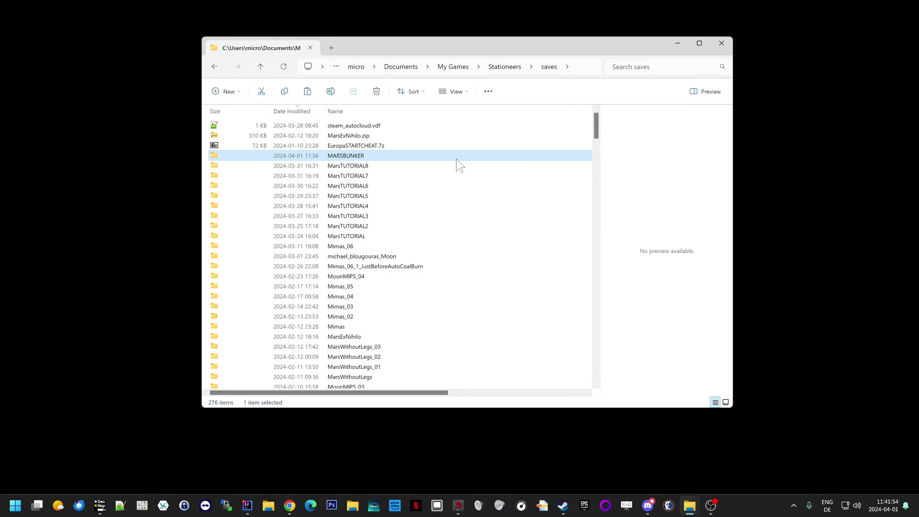
Step: Open the MARSBUNKER, MarsTUTORIAL8, MarsTUTORIAL7 and MarsTUTORIAL6 save folders in turn and examine how their world files are named
mouse_move(455, 155)
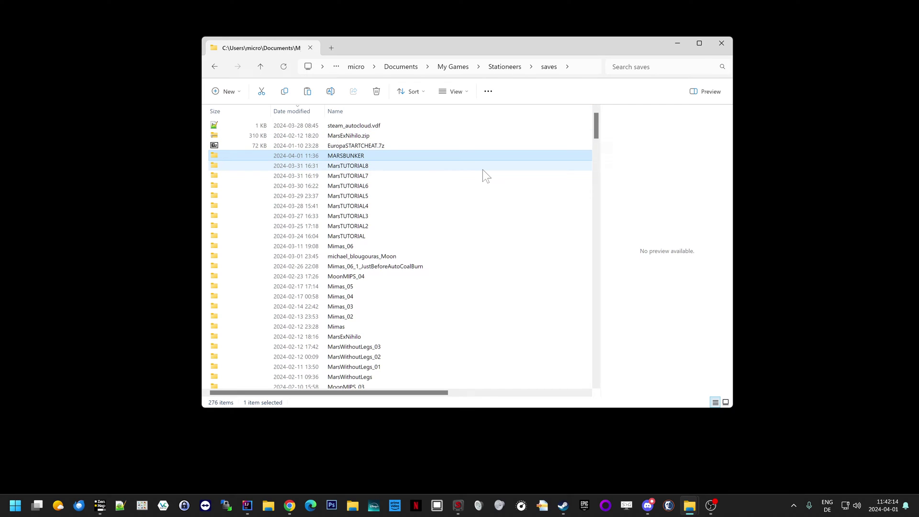
mouse_move(483, 170)
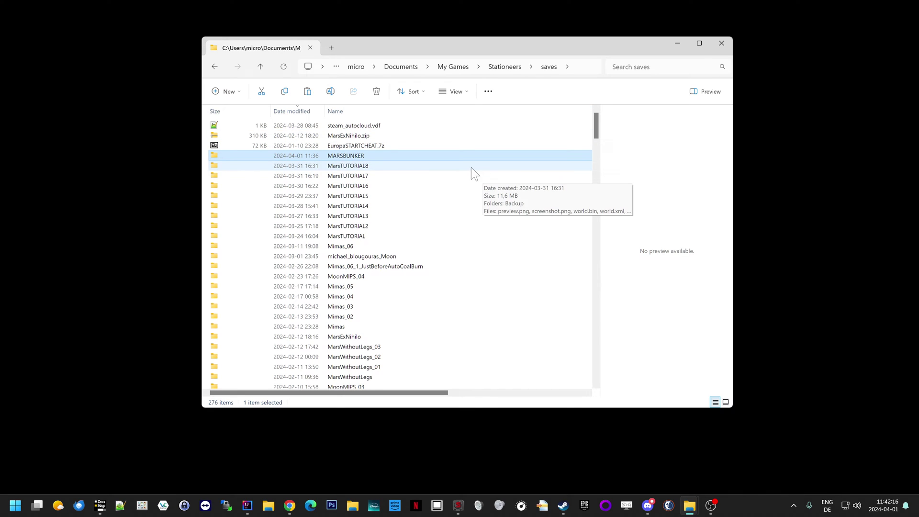
double_click(410, 154)
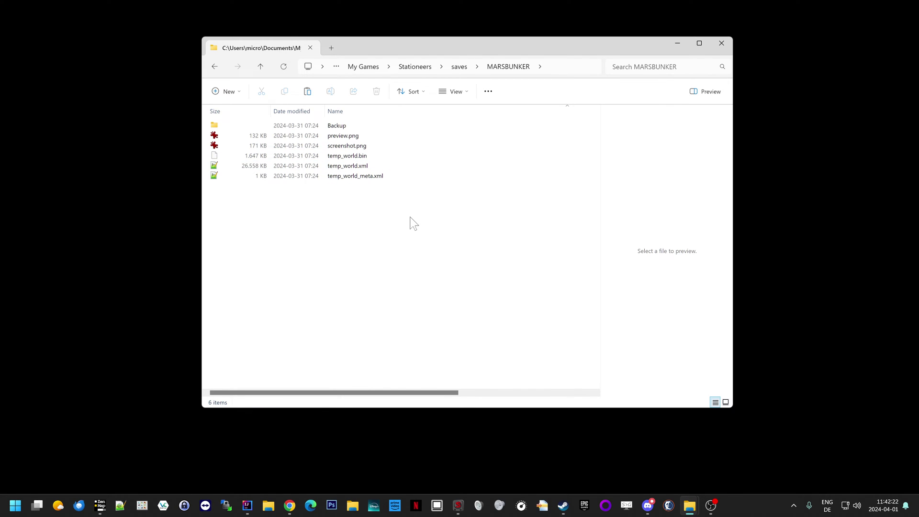
key("alt+Left")
key("Down")
key("Return")
key("alt+Left")
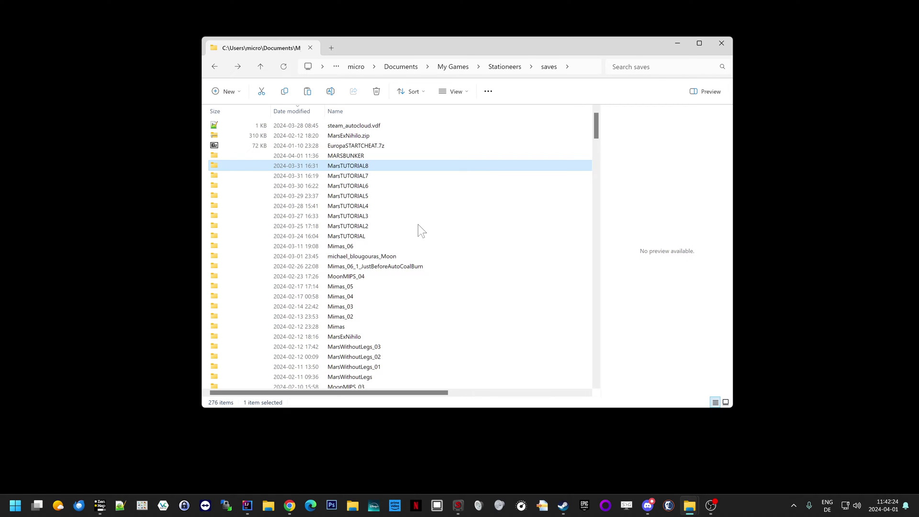
key("Down")
key("Return")
key("alt+Left")
key("Down")
key("Return")
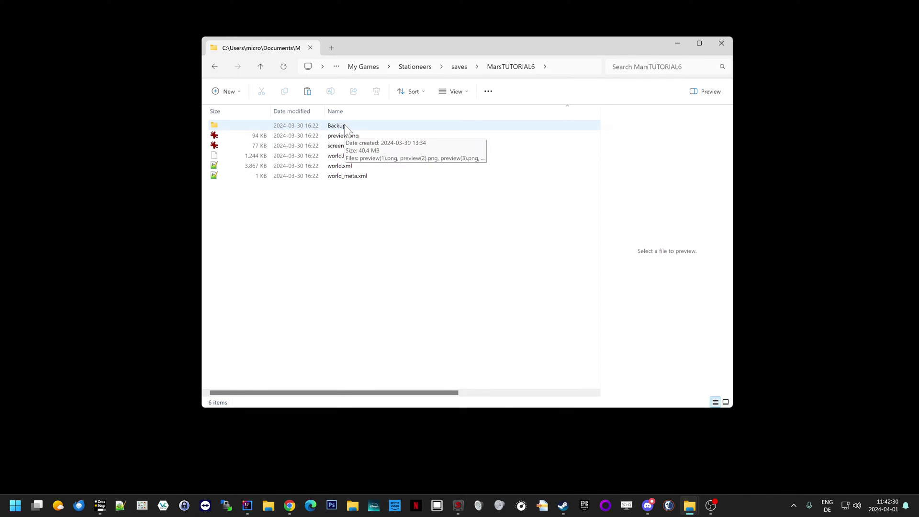
Step: Compare the world file names in the MarsTUTORIAL8 save folder with those in MARSBUNKER
key("alt+Left")
key("Up")
key("Up")
key("Return")
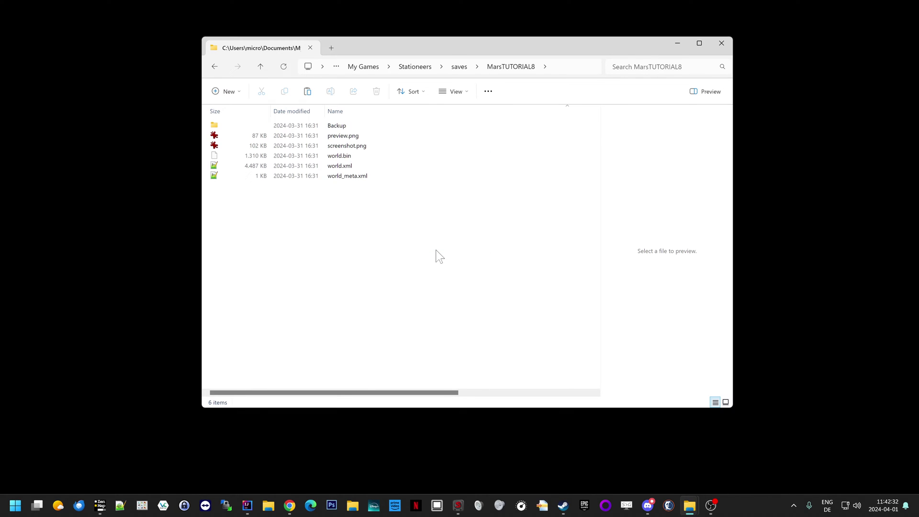
key("alt+Left")
key("Up")
key("Return")
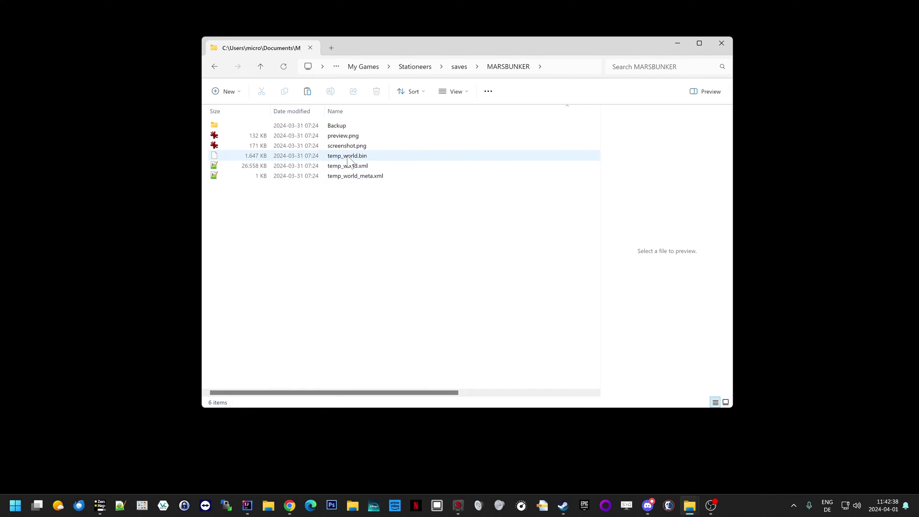
key("alt+Left")
key("Down")
key("Return")
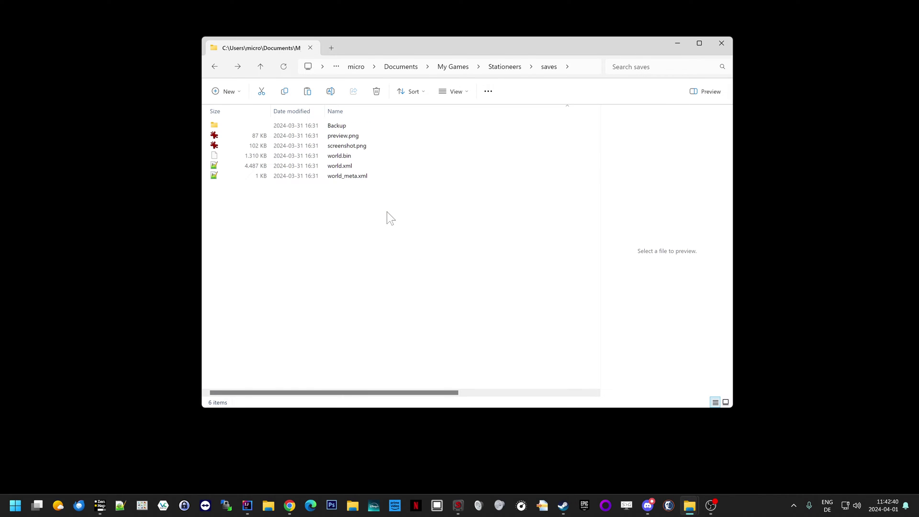
key("alt+Left")
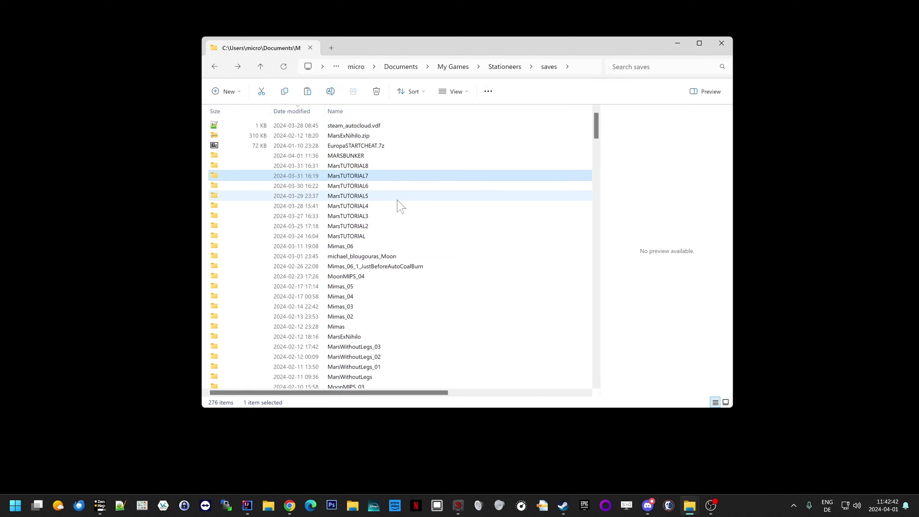
Step: Check further MarsTUTORIAL save folders against MARSBUNKER and return to the saves folder
key("Down")
key("Return")
key("alt+Left")
key("alt+Left")
key("Up")
key("Up")
key("Up")
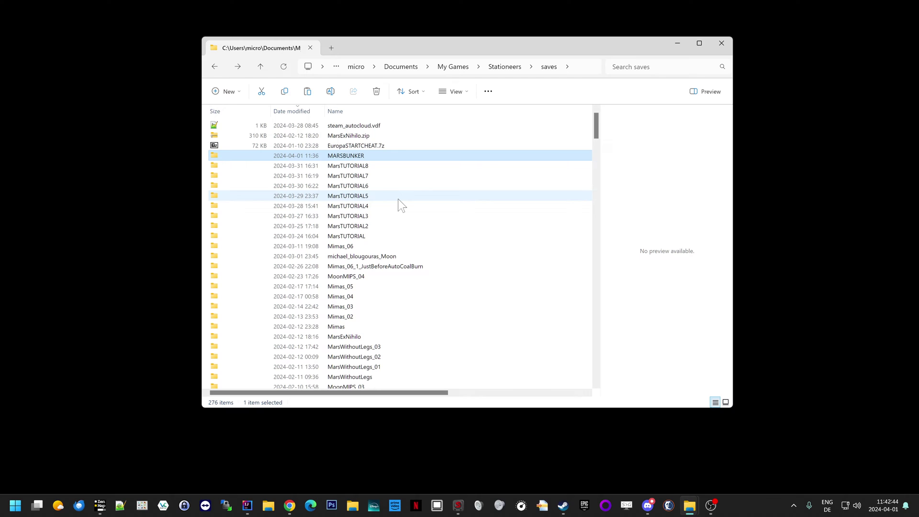
key("Return")
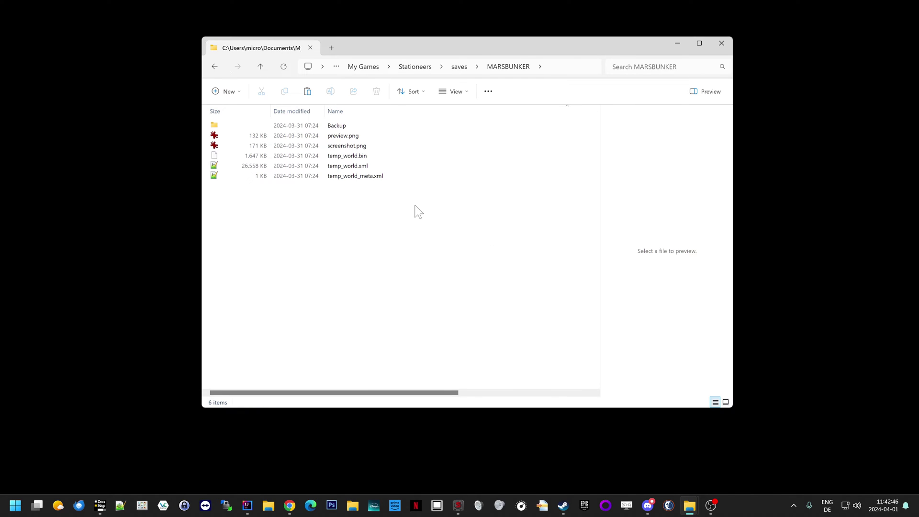
key("alt+Left")
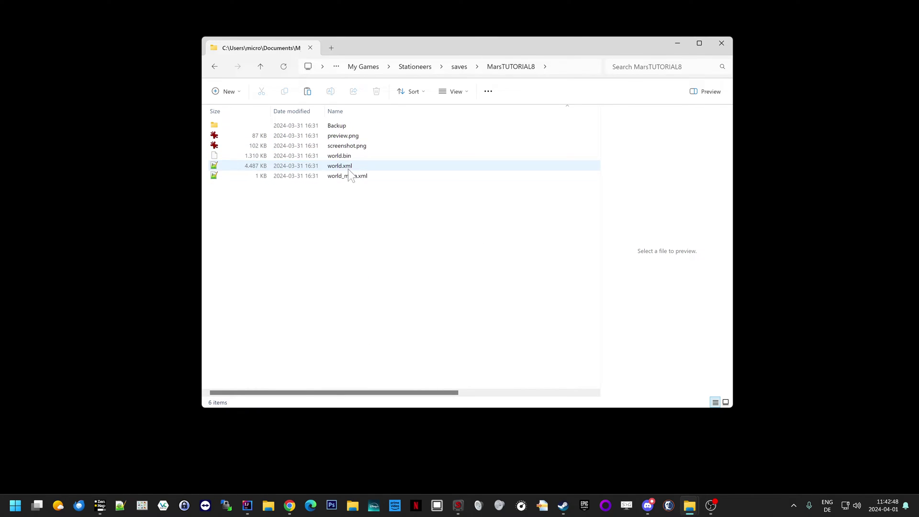
key("alt+Left")
Step: Open the Backup folder inside MARSBUNKER and sort its files by name, then by date modified
double_click(390, 156)
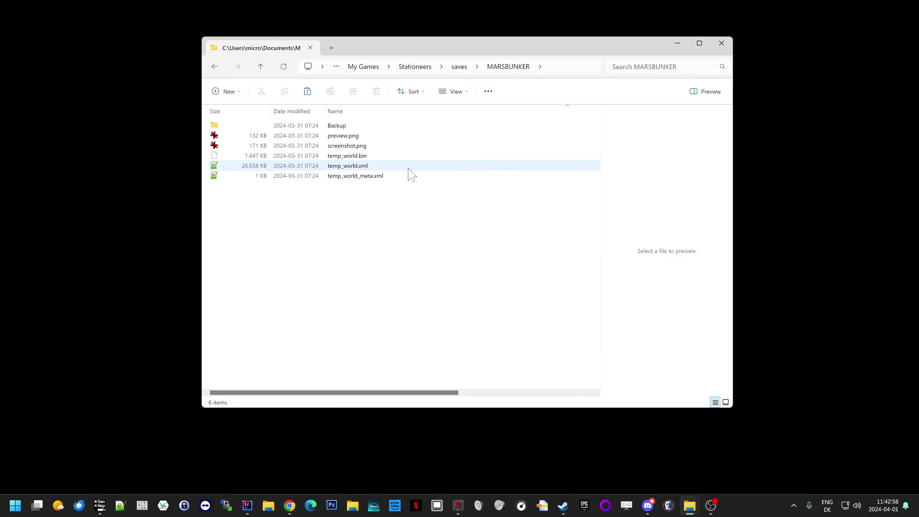
left_click(378, 128)
double_click(378, 127)
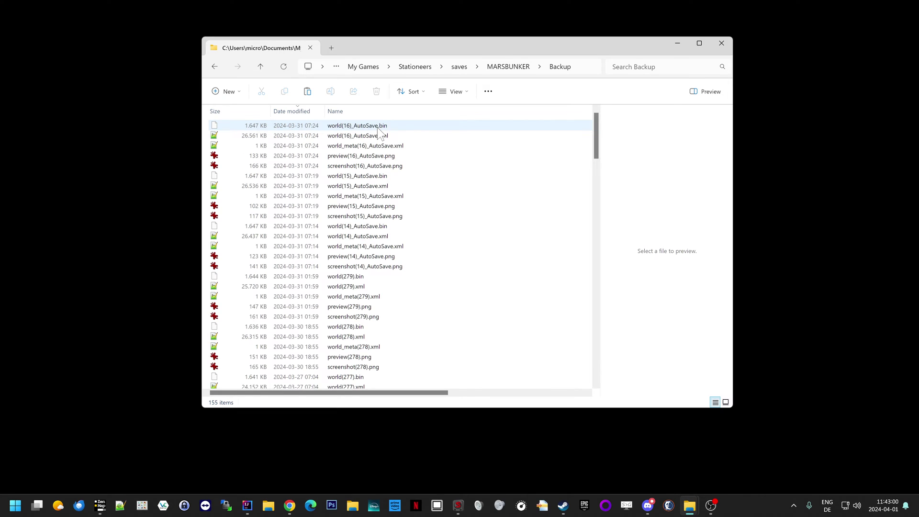
left_click(426, 110)
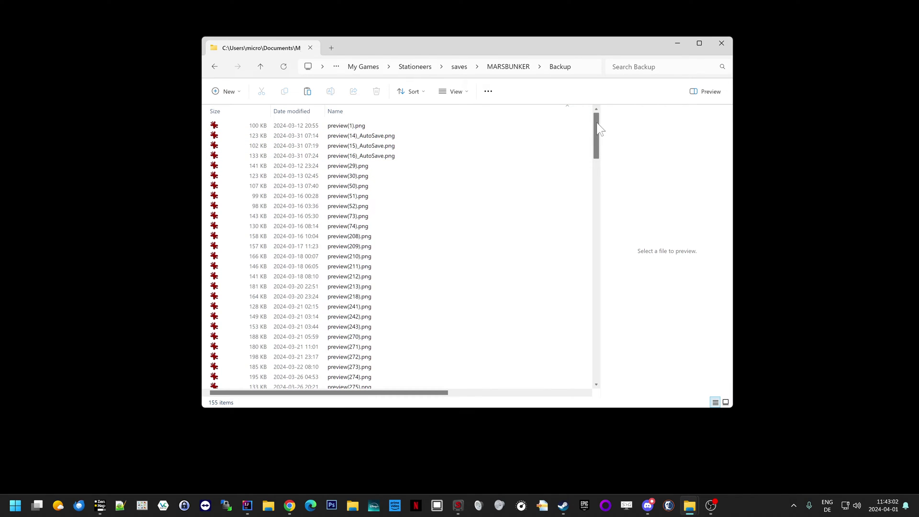
left_click_drag(597, 127, 482, 110)
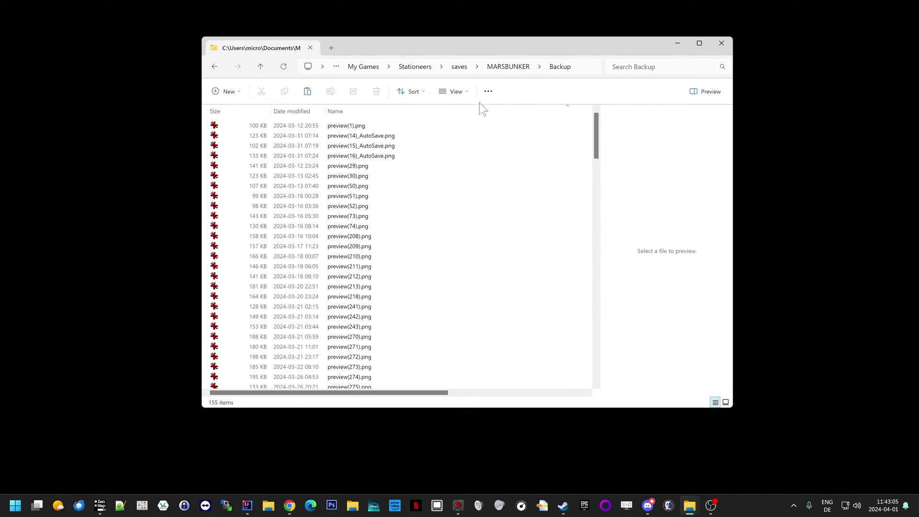
left_click(298, 111)
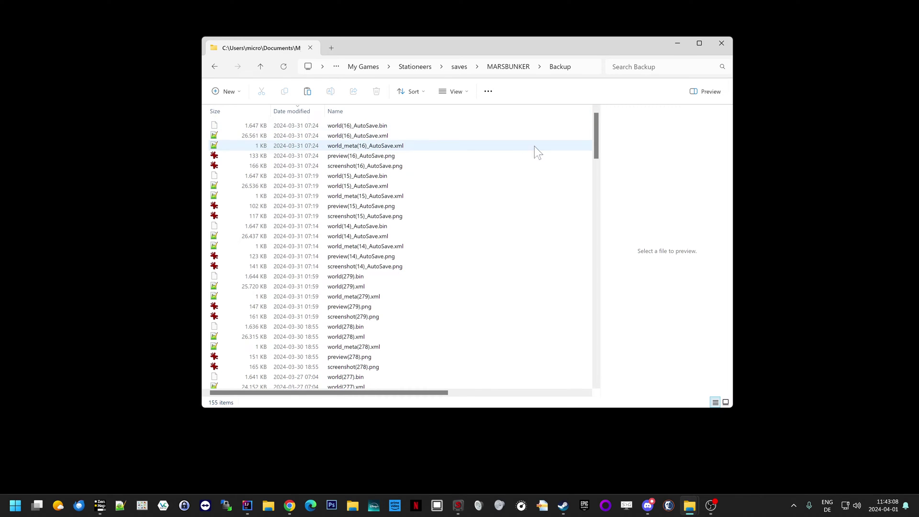
left_click_drag(599, 140, 594, 91)
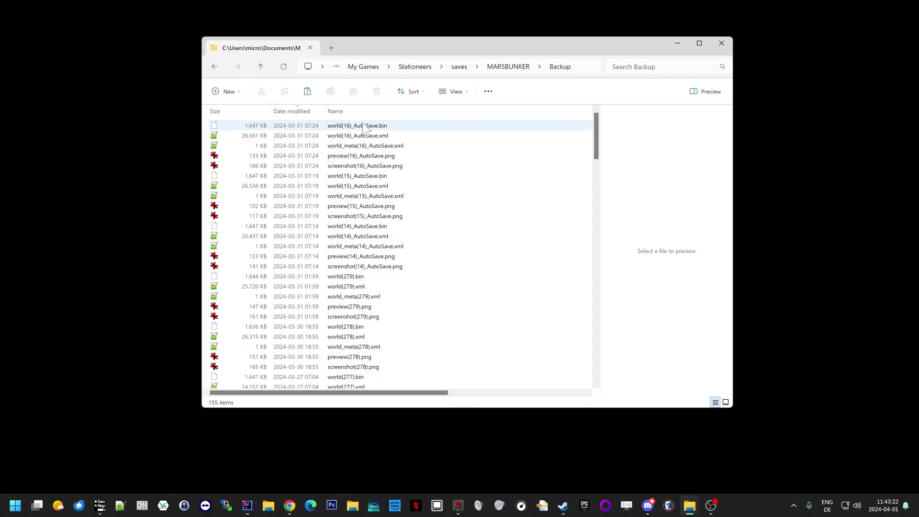
Step: Highlight the five loose files beside Backup in MARSBUNKER, clear the selection and return to the saves folder
left_click(501, 67)
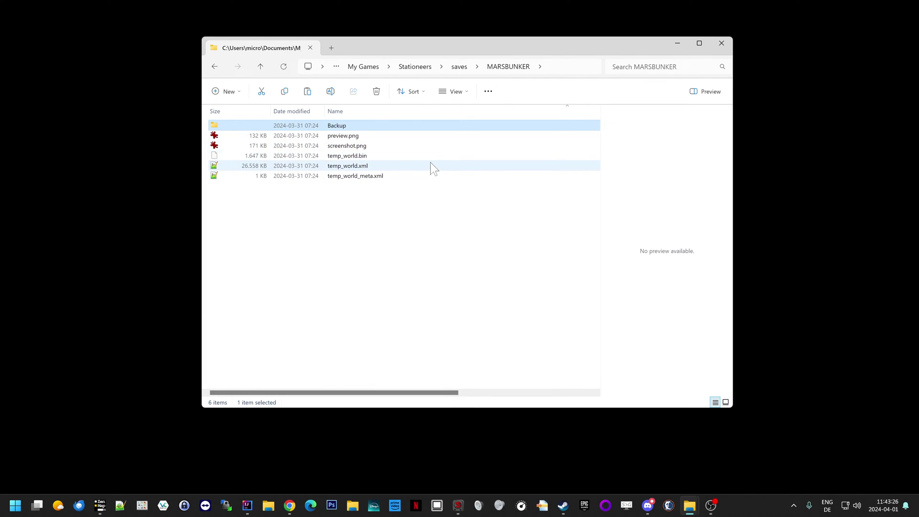
mouse_move(395, 137)
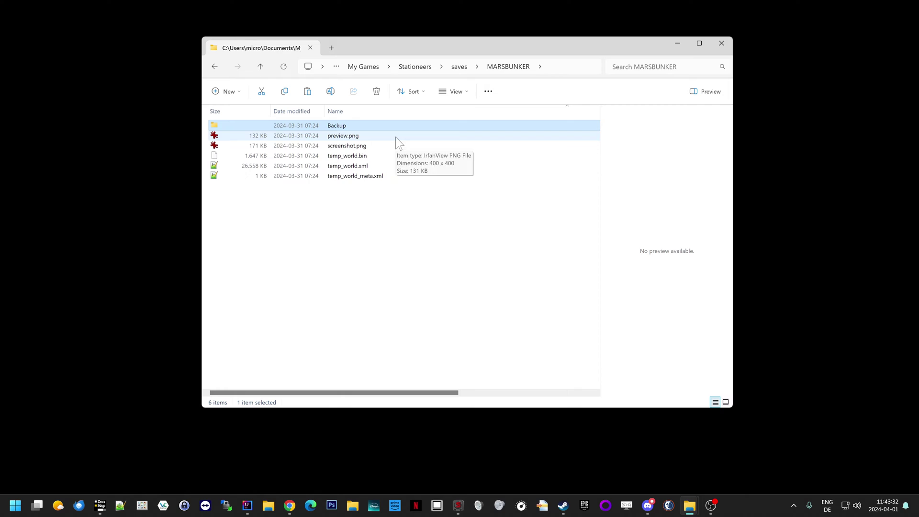
left_click_drag(382, 222, 335, 139)
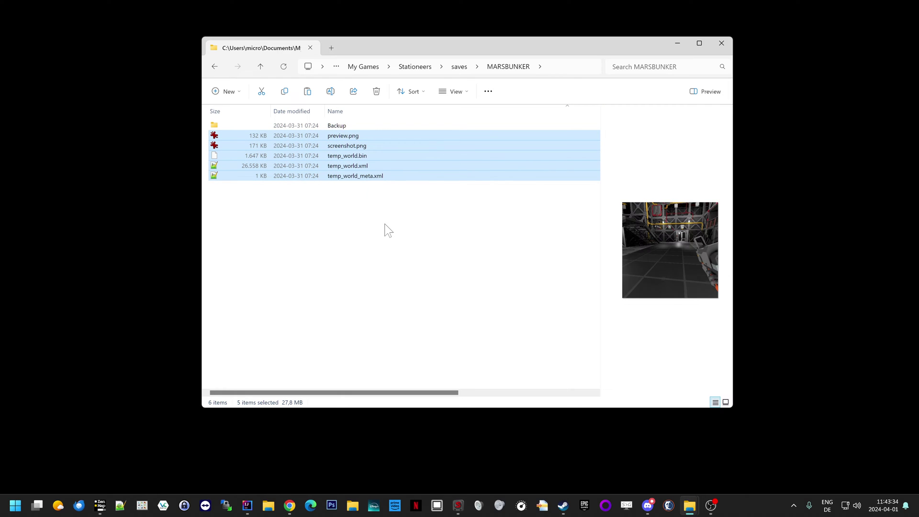
left_click(421, 208)
left_click(458, 67)
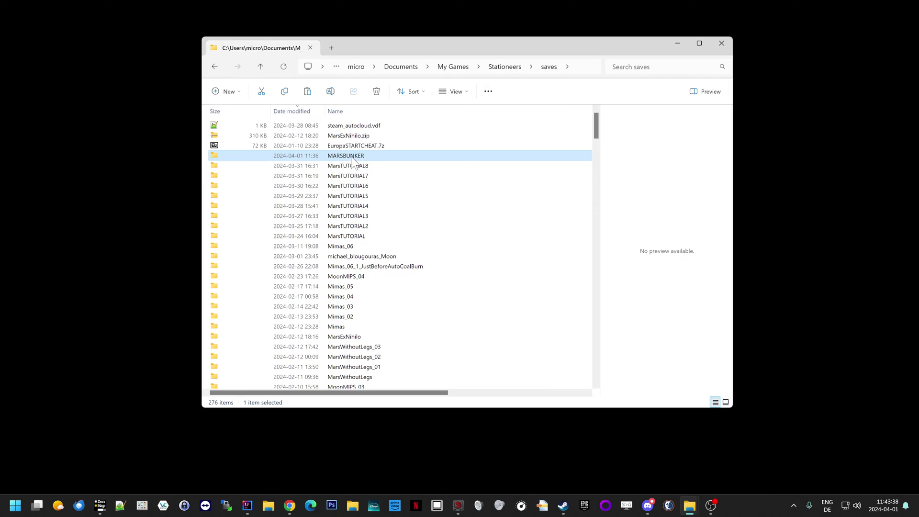
Step: Reopen MARSBUNKER's Backup folder and select the five files of the (16)_AutoSave set
mouse_move(346, 162)
left_click(354, 156)
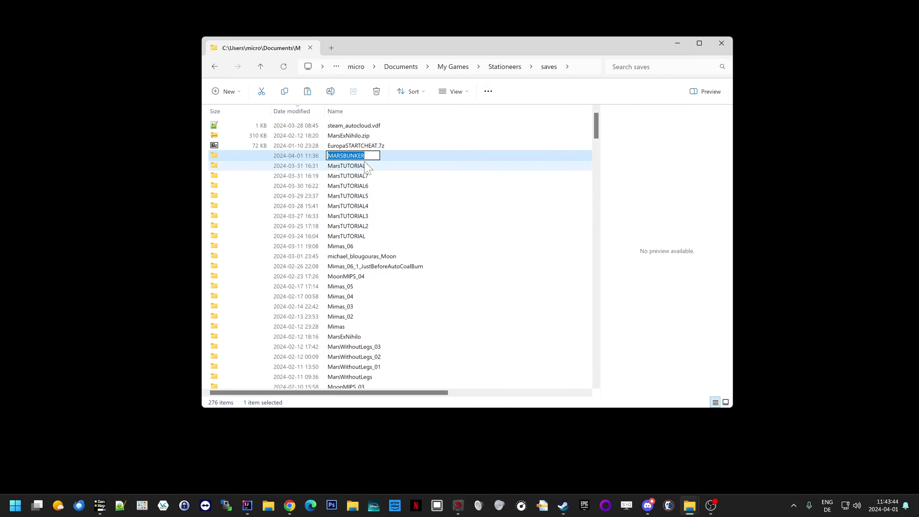
key("Return")
key("Return")
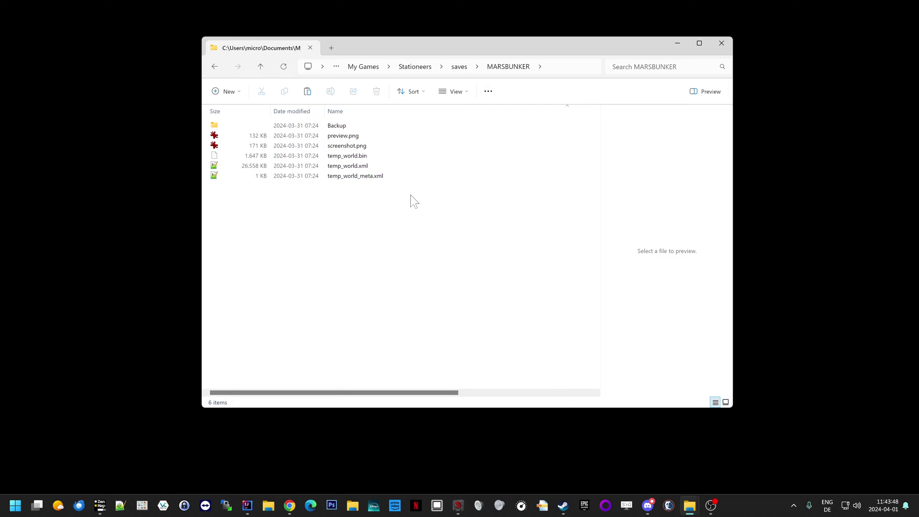
double_click(374, 126)
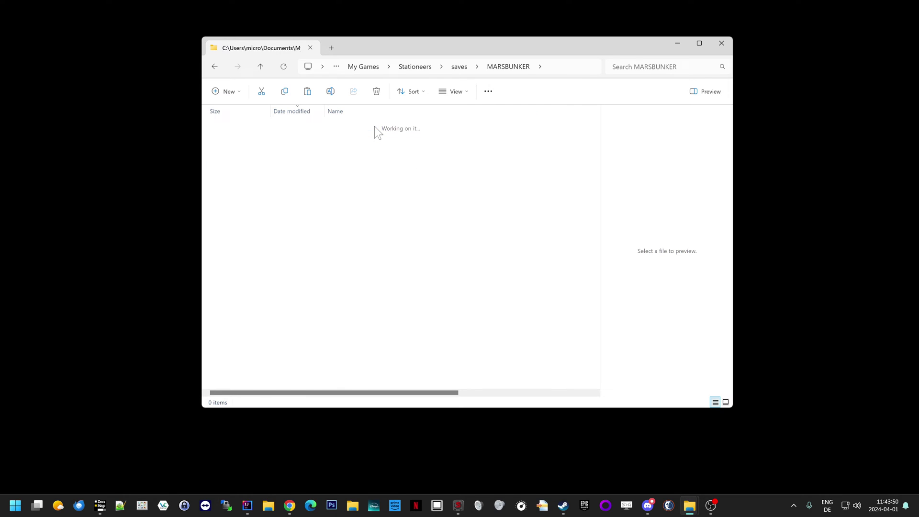
left_click(379, 127)
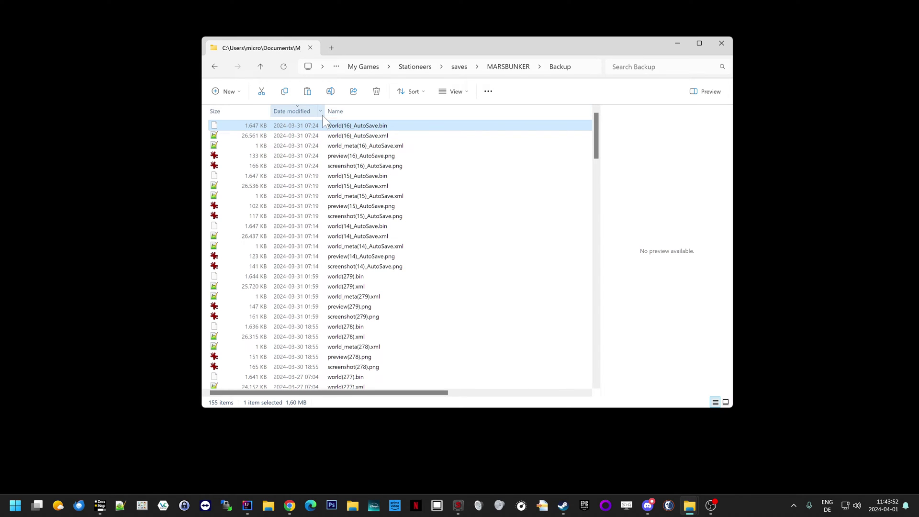
left_click(368, 167, "shift")
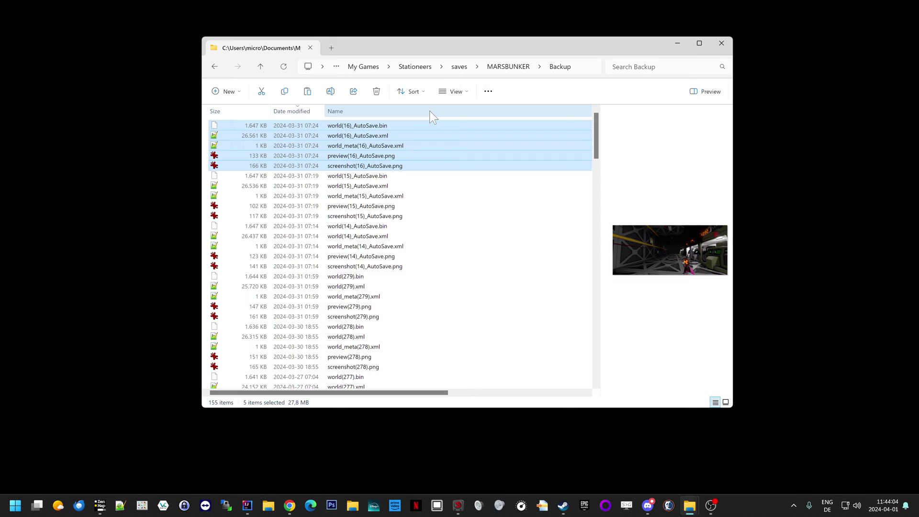
Step: Review the loose files in MARSBUNKER against the newest autosave set in Backup, highlighting each group
left_click(508, 66)
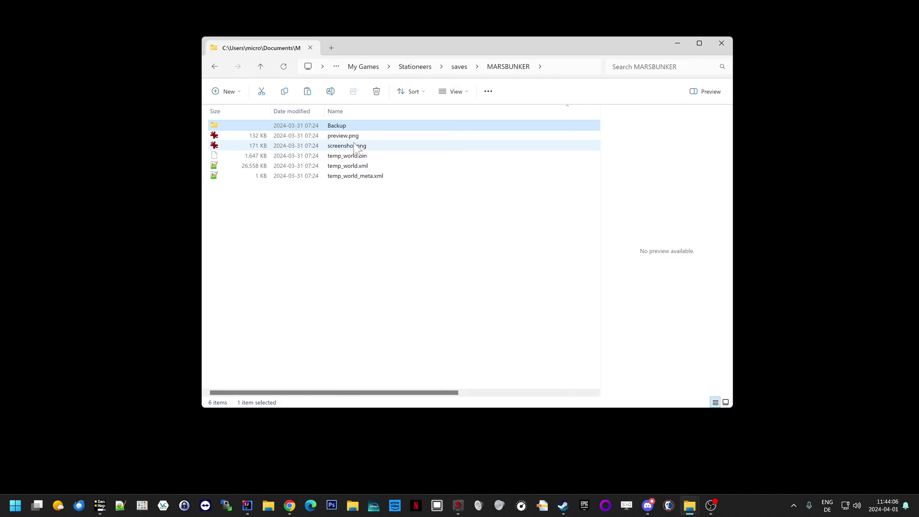
double_click(359, 126)
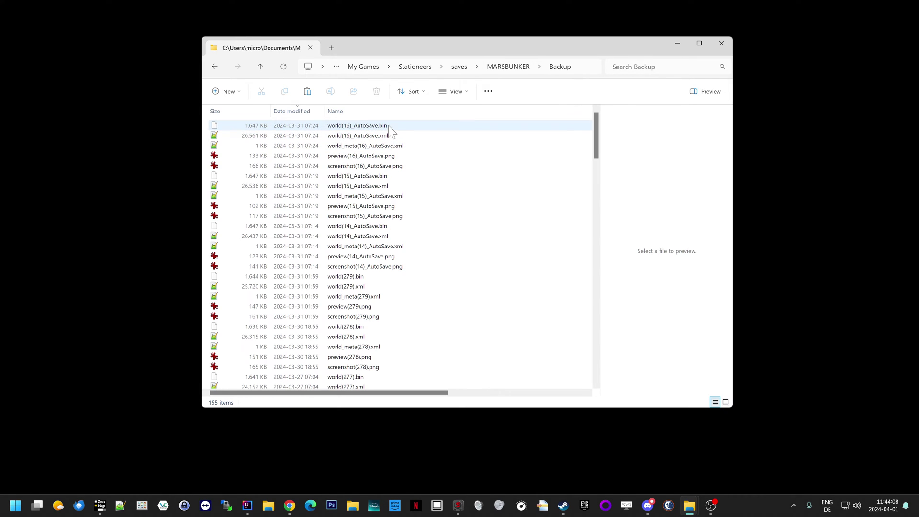
left_click(509, 66)
left_click(350, 136)
left_click_drag(390, 211, 340, 131)
double_click(345, 127)
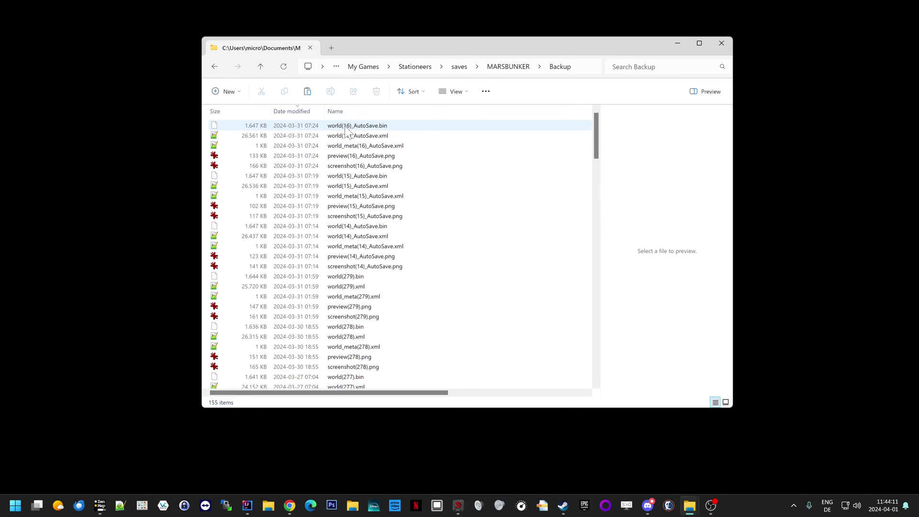
left_click(378, 168, "shift")
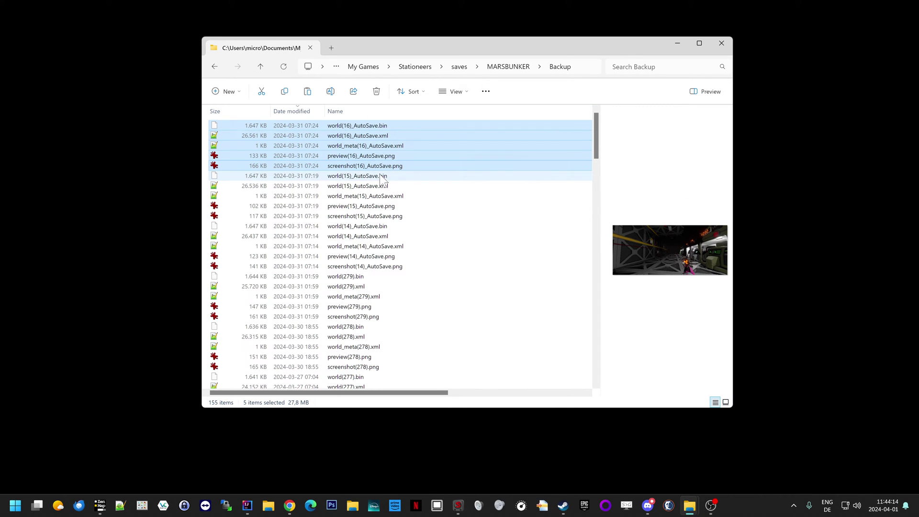
Step: Copy the five (15)_AutoSave files from Backup into the MARSBUNKER folder and sort it by date modified
left_click(383, 175)
left_click(369, 216, "shift")
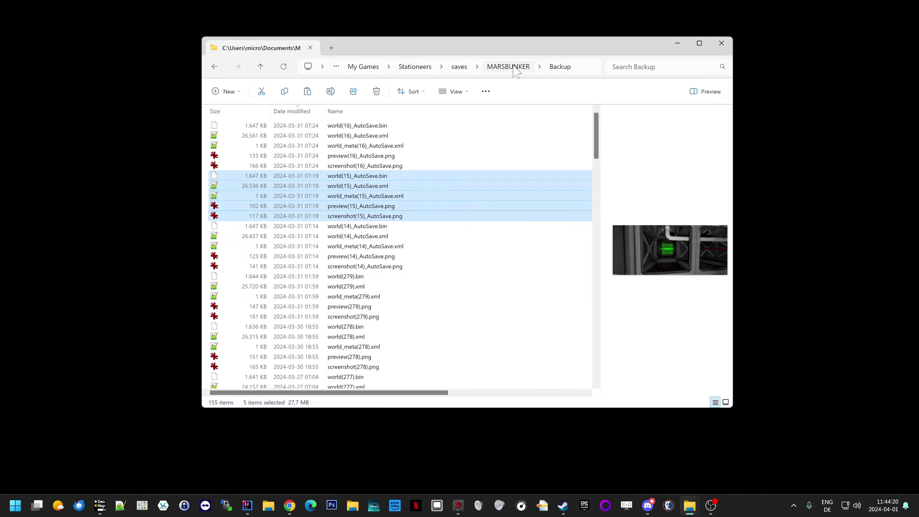
key("alt+Up")
key("ctrl+v")
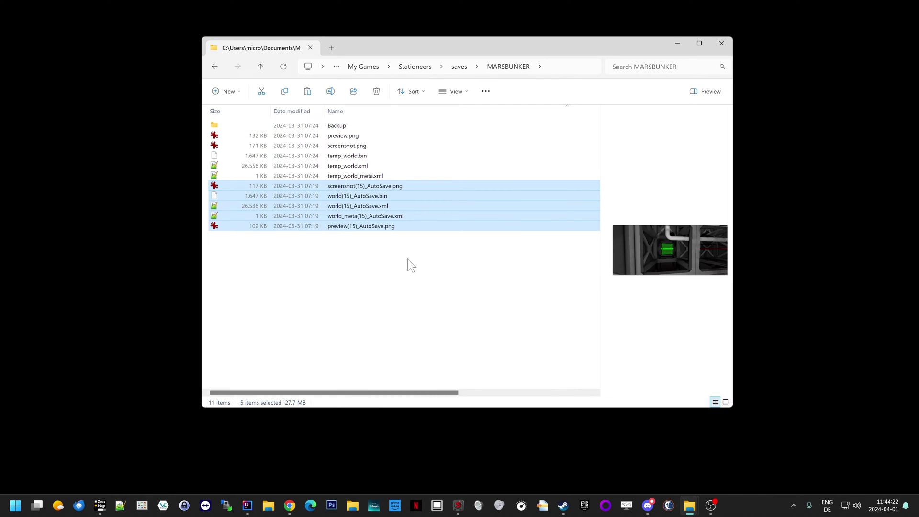
left_click(410, 262)
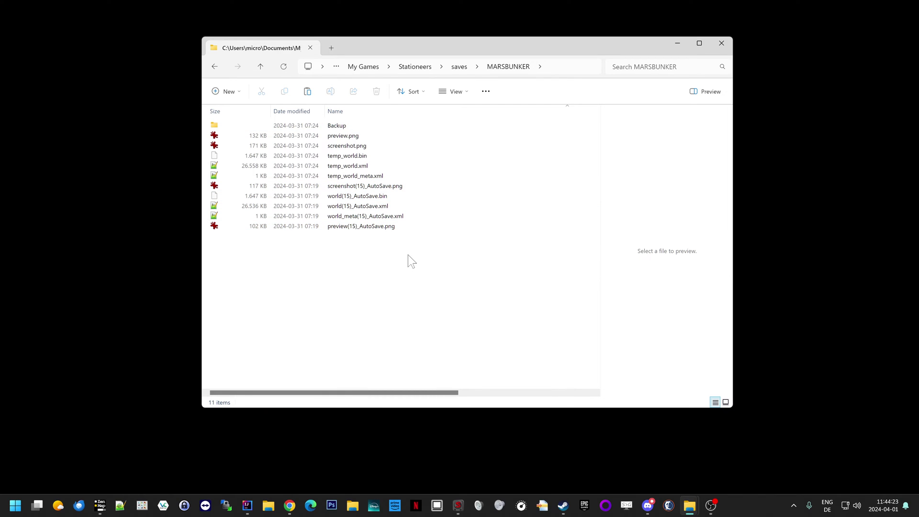
left_click(293, 111)
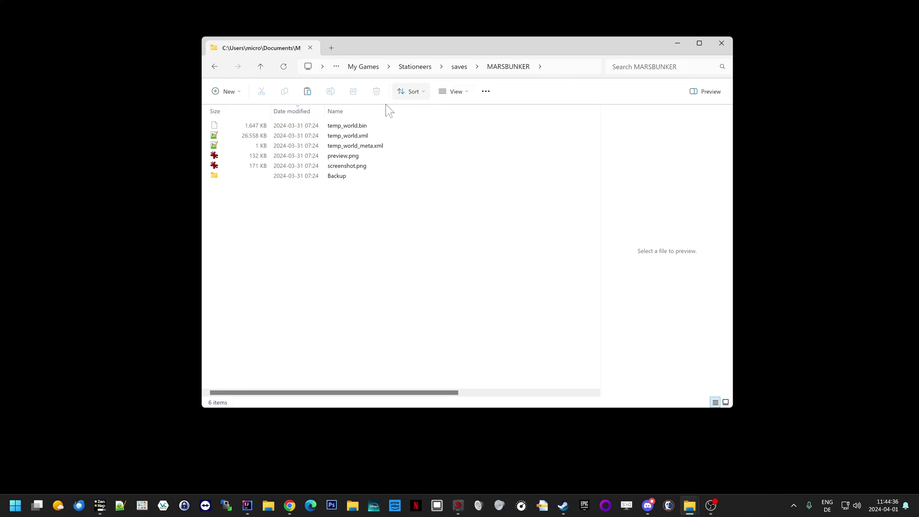
Step: Sort MARSBUNKER by name, delete its preview, screenshot and temp_world files, and open the Backup folder
left_click(359, 111)
left_click_drag(431, 209, 372, 134)
key("Delete")
double_click(366, 128)
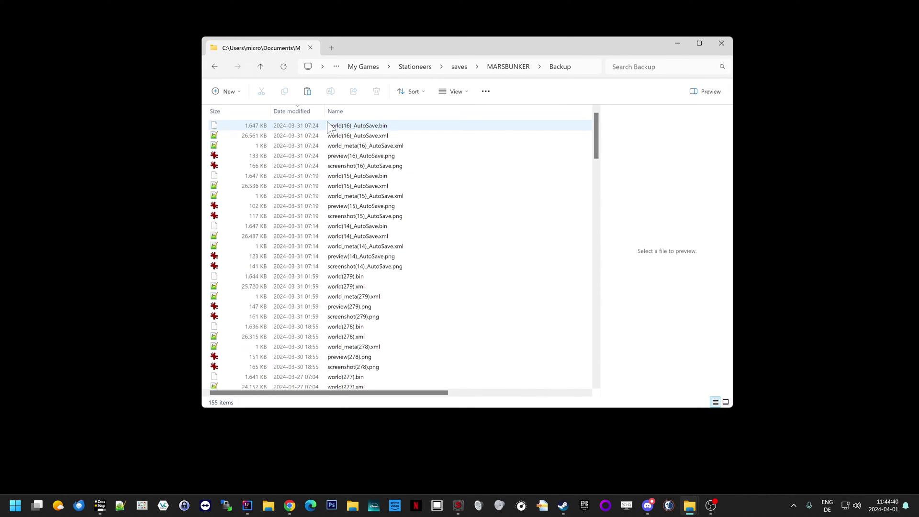
Step: Copy the five (15)_AutoSave files from the Backup folder into the MARSBUNKER folder
left_click(345, 127)
left_click(365, 166, "shift")
left_click(356, 173)
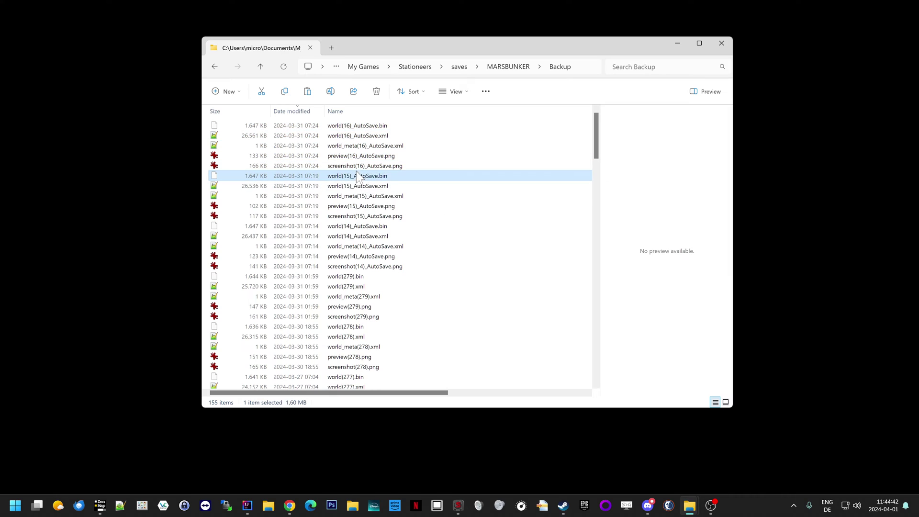
left_click(363, 216, "shift")
left_click(508, 66)
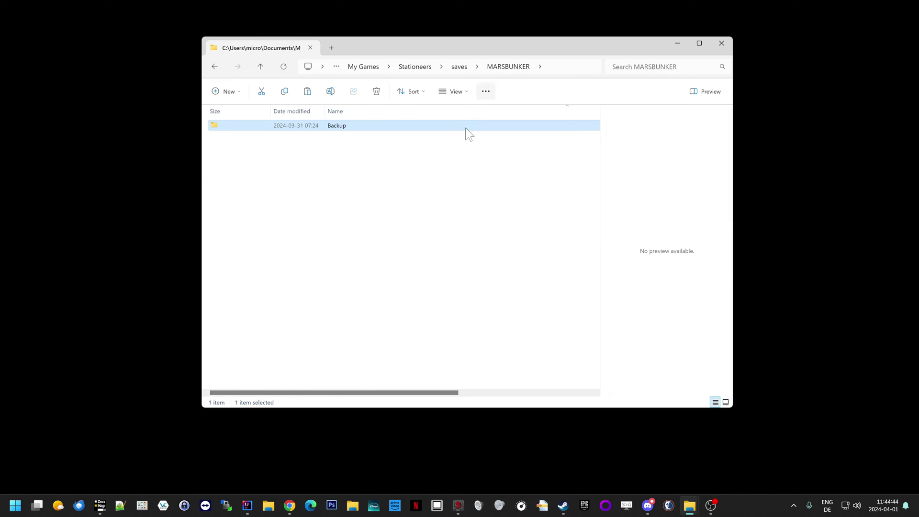
key("ctrl+v")
left_click(440, 205)
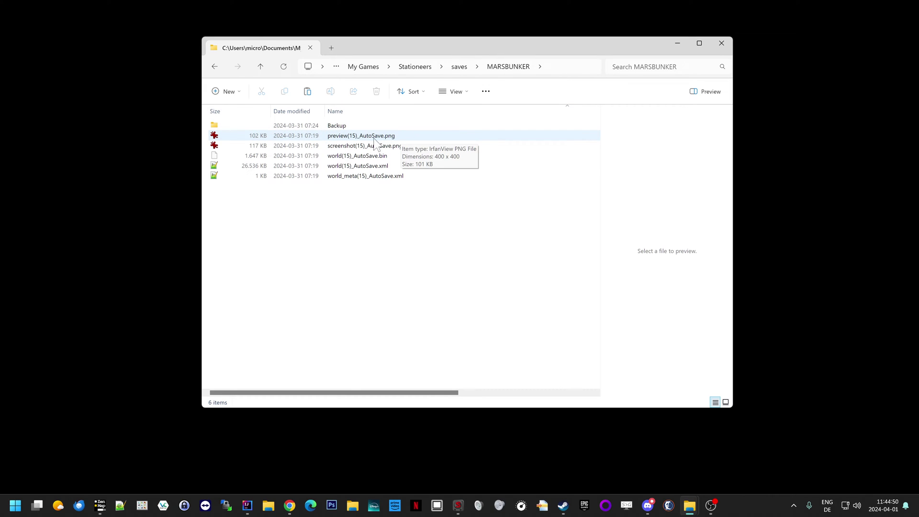
Step: Check how the save files are named in the MarsTUTORIAL8 folder, and return to MARSBUNKER
left_click(459, 66)
double_click(482, 149)
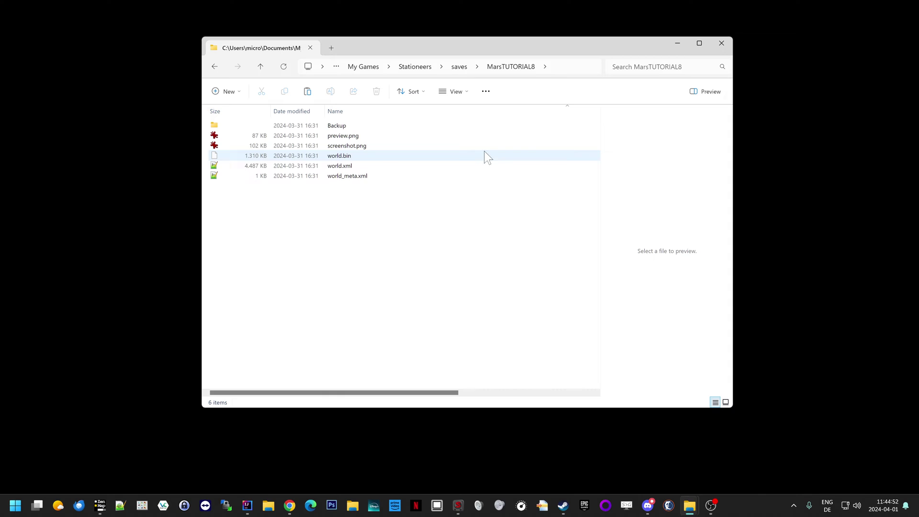
left_click(369, 143)
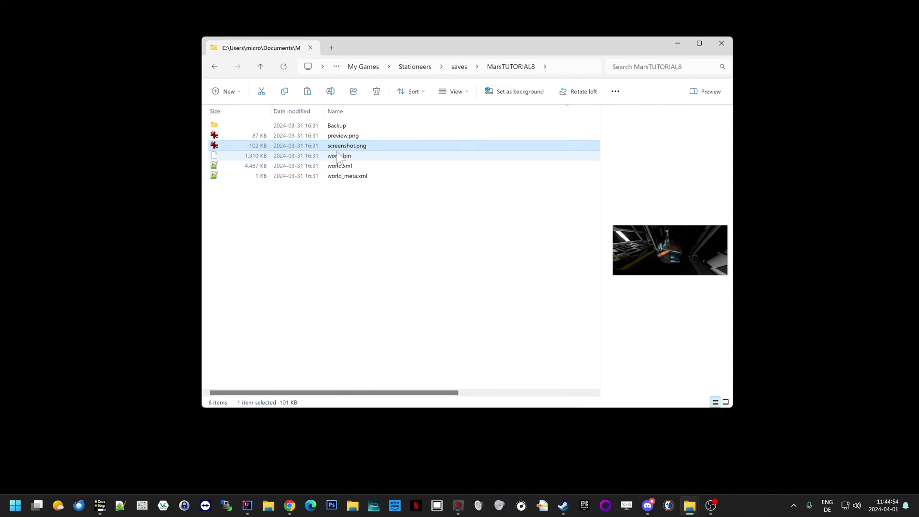
left_click(460, 66)
double_click(377, 160)
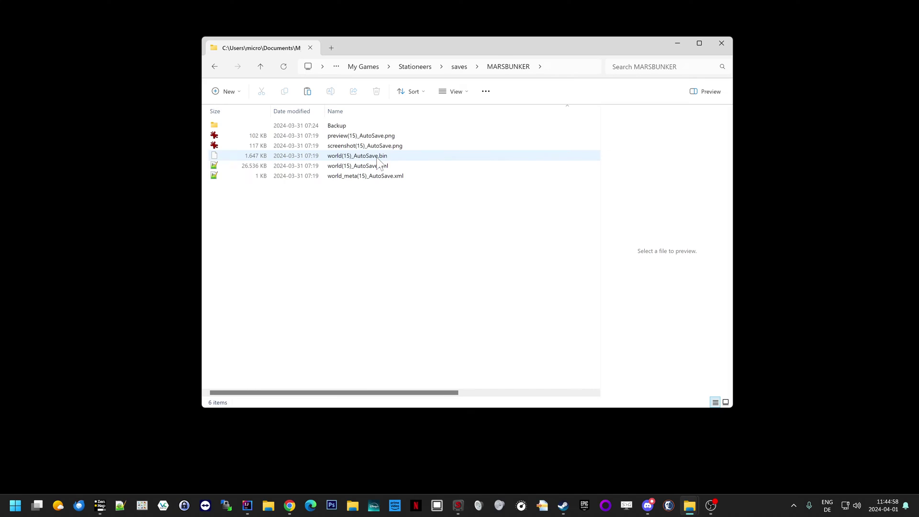
Step: Rename preview(15)_AutoSave.png to preview.png
left_click(350, 135)
left_click(349, 136)
left_click(349, 136)
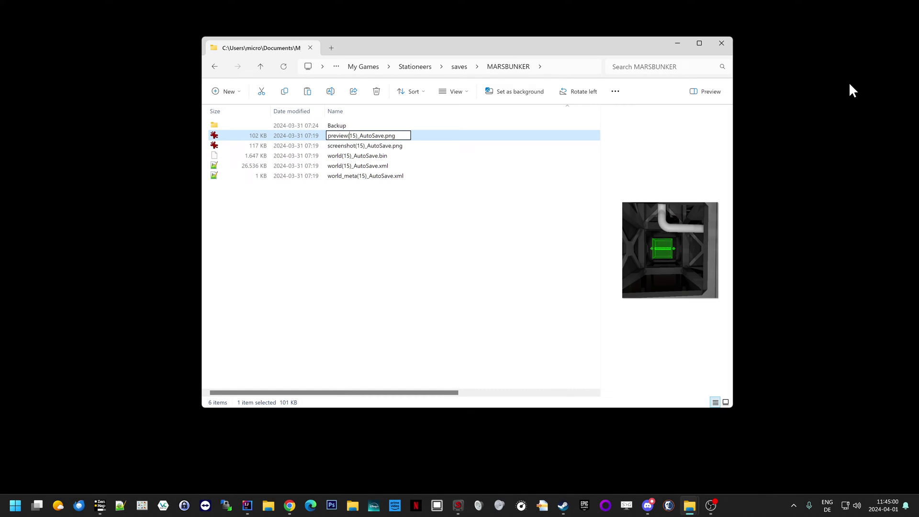
key("shift+End")
key("shift+Left")
key("Delete")
key("Tab")
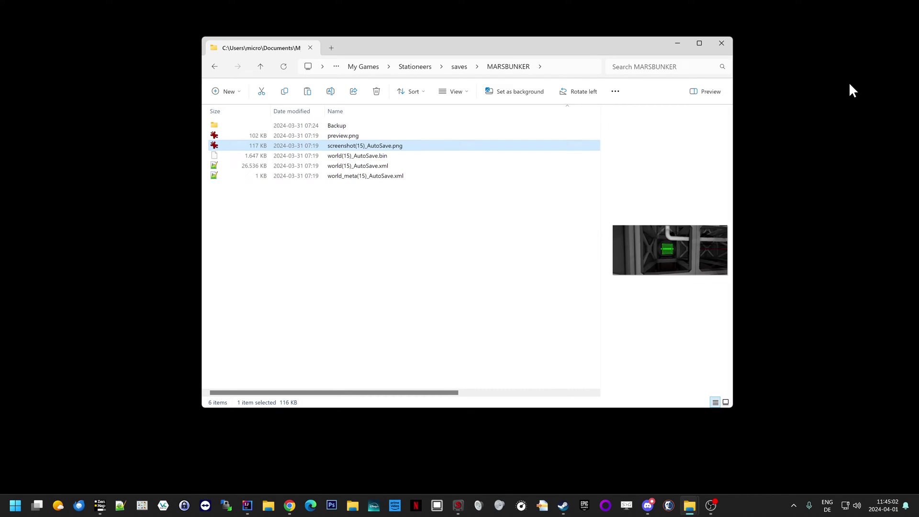
Step: Rename screenshot(15)_AutoSave.png to screenshot.png
key("Right")
key("BackSpace")
Step: Rename world(15)_AutoSave.bin to world.bin
key("BackSpace")
key("BackSpace")
key("BackSpace")
key("BackSpace")
key("BackSpace")
key("BackSpace")
key("BackSpace")
key("BackSpace")
key("BackSpace")
key("BackSpace")
key("BackSpace")
key("BackSpace")
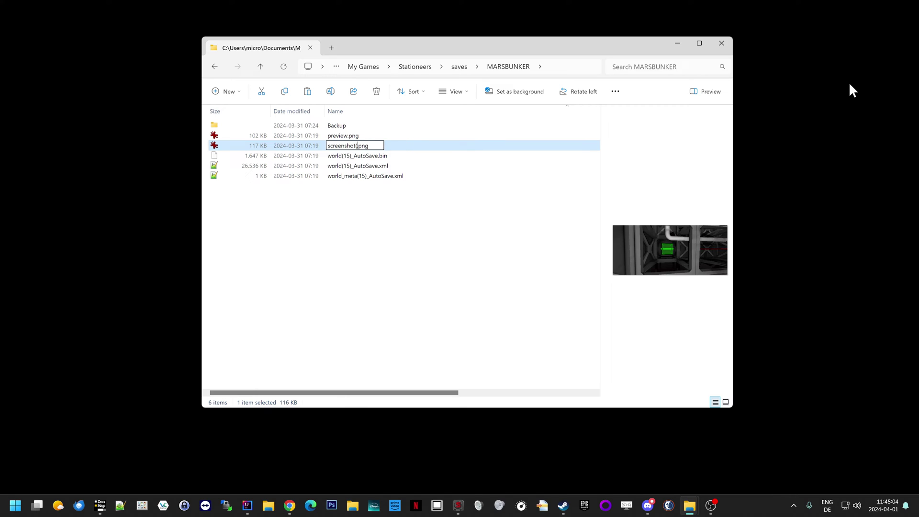
key("Tab")
key("End")
key("BackSpace")
key("BackSpace")
key("BackSpace")
key("BackSpace")
key("BackSpace")
key("BackSpace")
key("BackSpace")
key("BackSpace")
key("BackSpace")
key("BackSpace")
key("BackSpace")
key("BackSpace")
key("BackSpace")
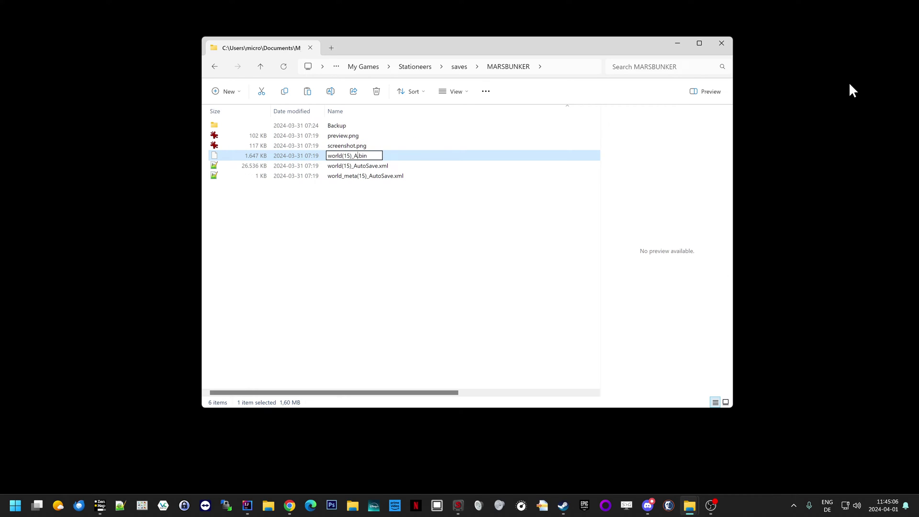
key("Tab")
Step: Rename world(15)_AutoSave.xml to world.xml
key("End")
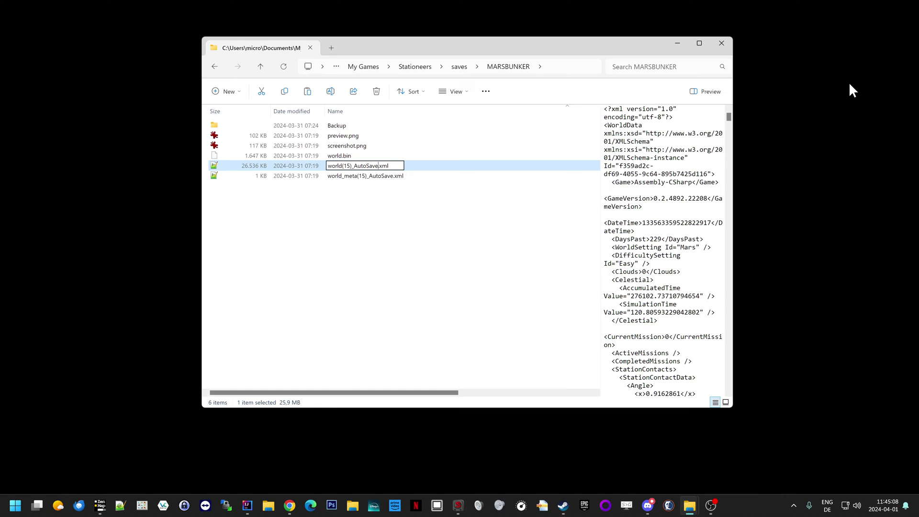
key("BackSpace")
key("BackSpace")
key("BackSpace")
key("BackSpace")
key("BackSpace")
key("BackSpace")
key("BackSpace")
key("BackSpace")
key("BackSpace")
key("BackSpace")
key("BackSpace")
key("BackSpace")
key("Tab")
Step: Rename world_meta(15)_AutoSave.xml to world_meta.xml and clear the selection
key("End")
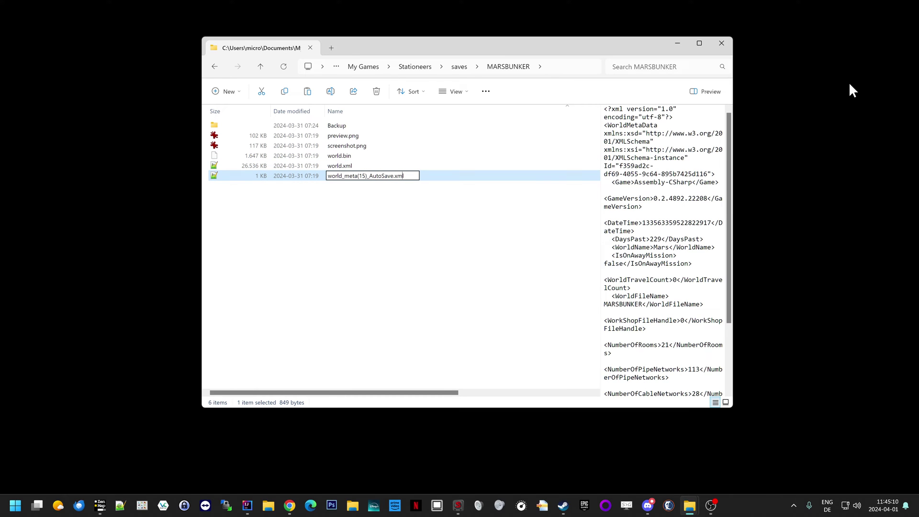
key("BackSpace")
key("BackSpace")
key("BackSpace")
key("BackSpace")
key("BackSpace")
key("BackSpace")
key("BackSpace")
key("BackSpace")
key("BackSpace")
key("BackSpace")
key("BackSpace")
key("BackSpace")
key("BackSpace")
key("Return")
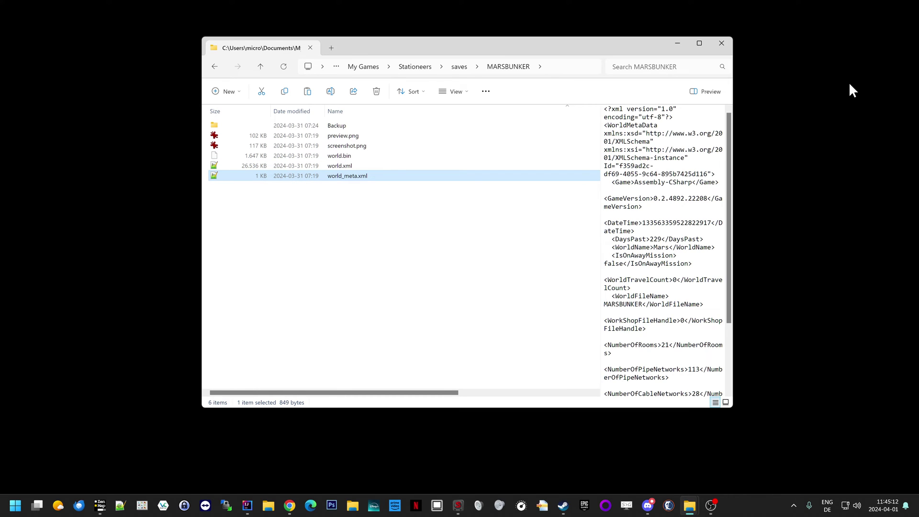
left_click(448, 237)
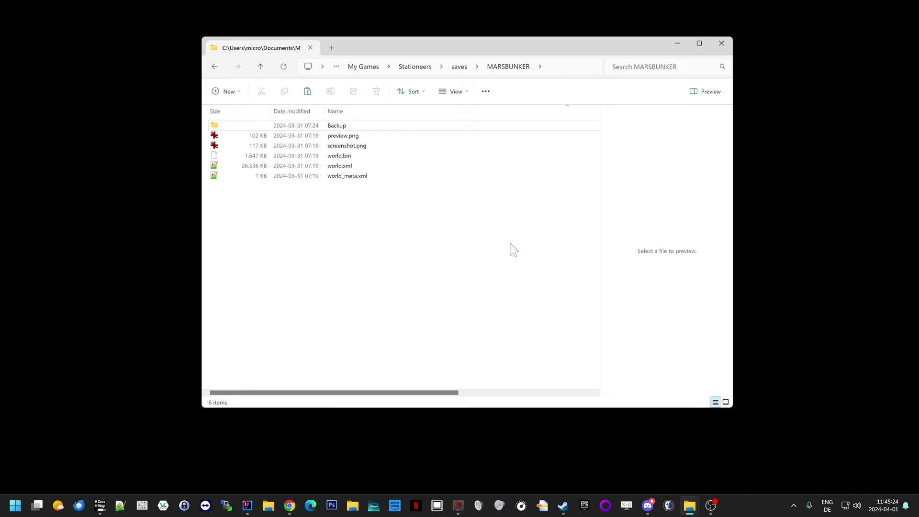
Step: Review the numbered autosave sets in MARSBUNKER's Backup folder against the main save files, highlighting the newest sets
double_click(414, 125)
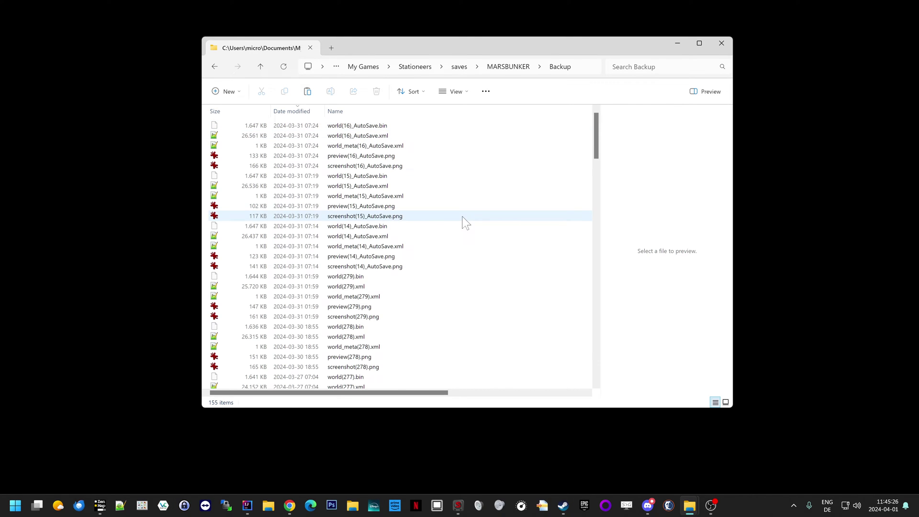
key("alt+Left")
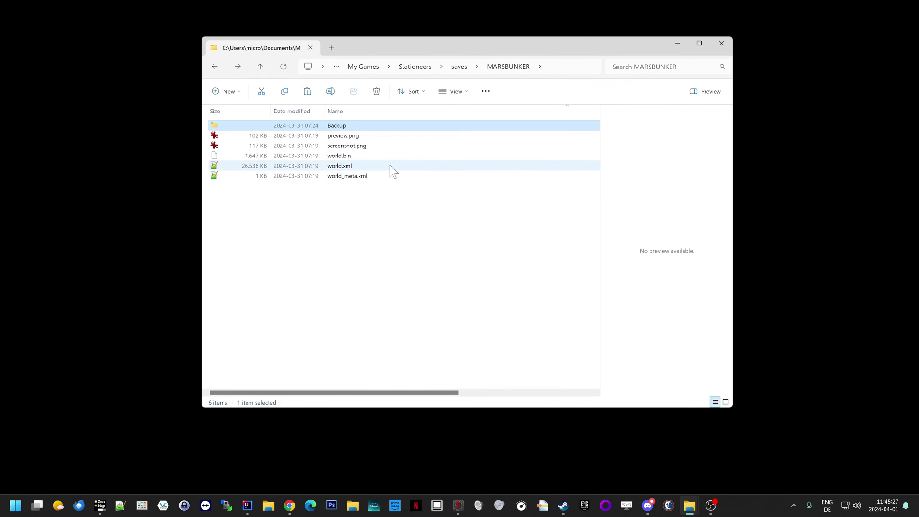
double_click(370, 125)
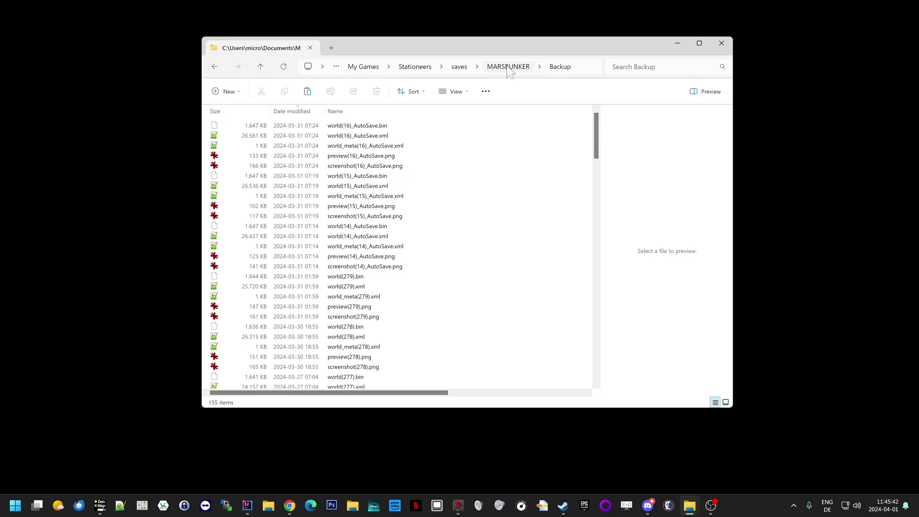
left_click(439, 143)
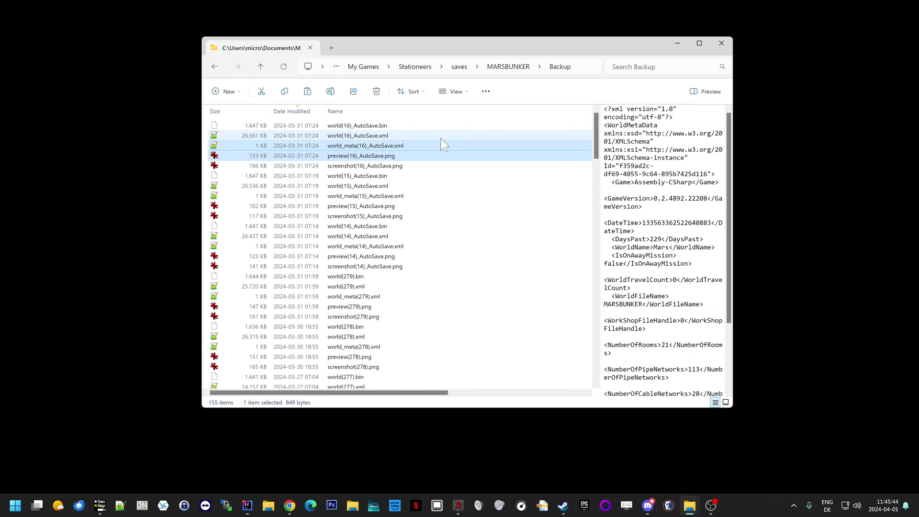
key("shift+Down")
left_click(403, 124)
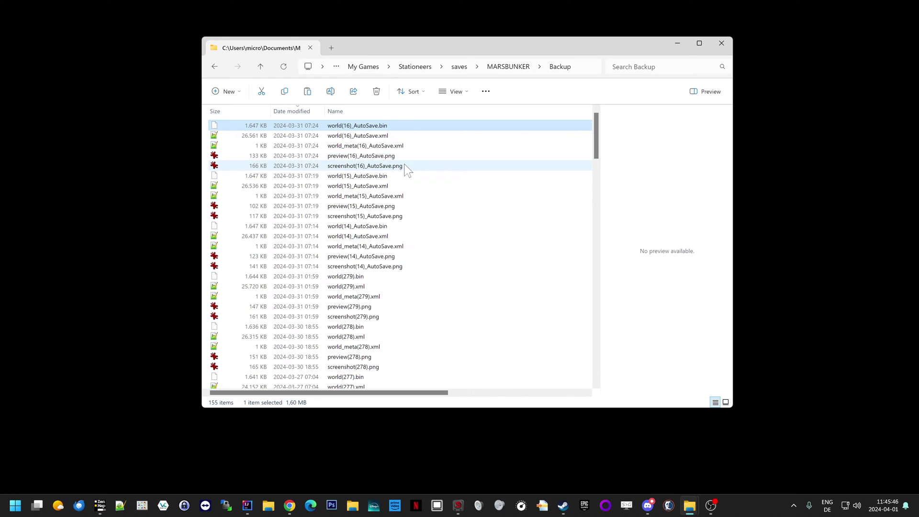
left_click(404, 165, "shift")
left_click(394, 222, "shift")
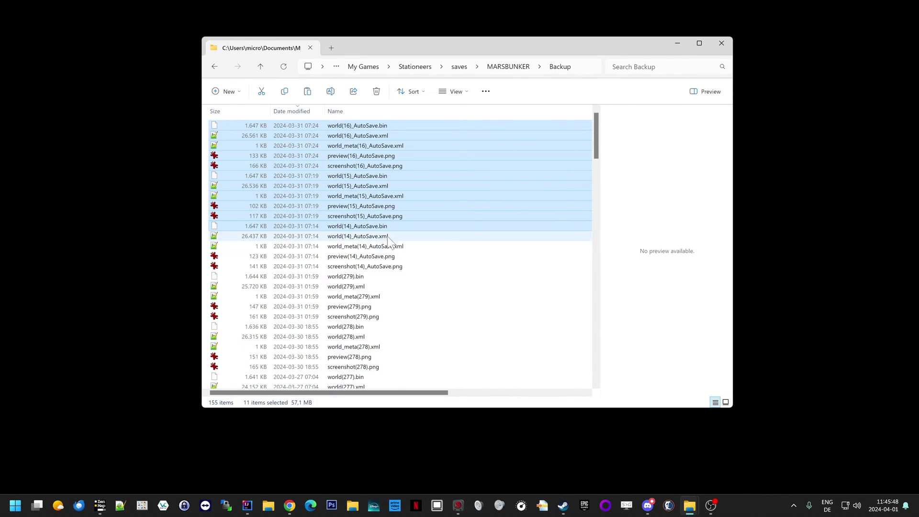
left_click(463, 227)
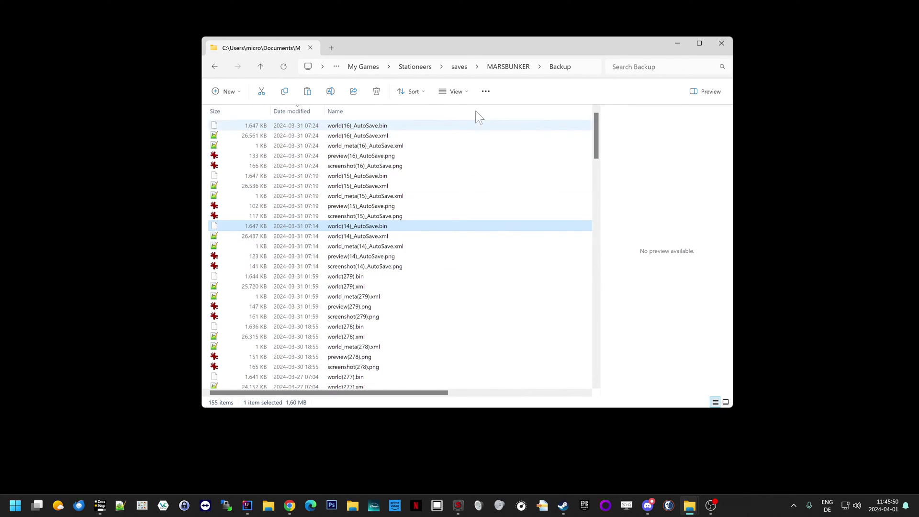
left_click(507, 69)
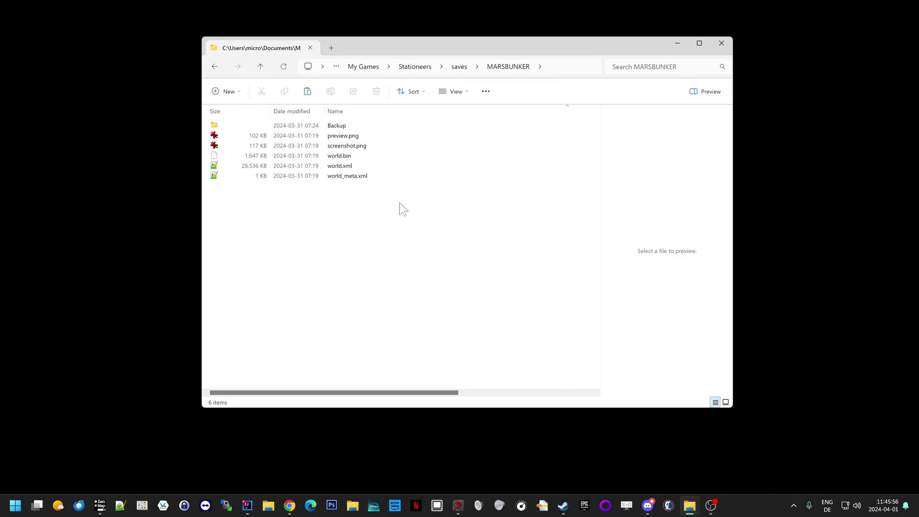
double_click(375, 126)
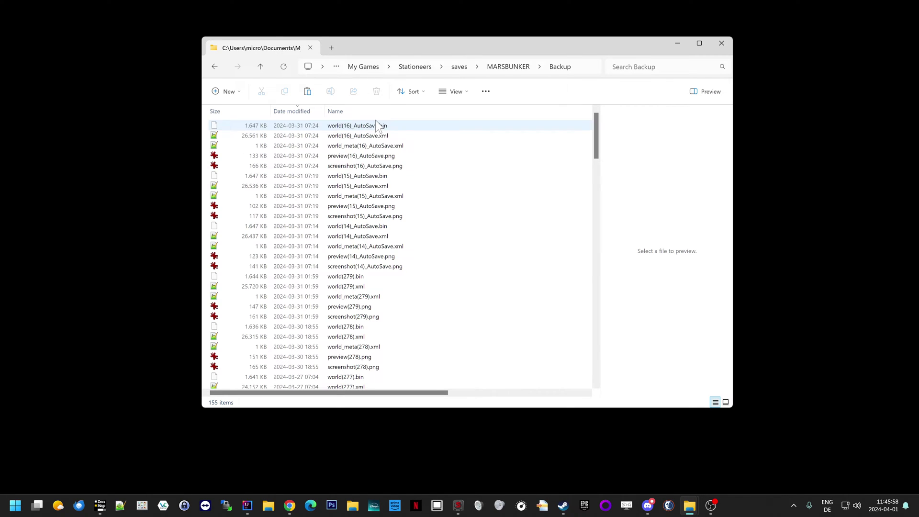
key("alt+Left")
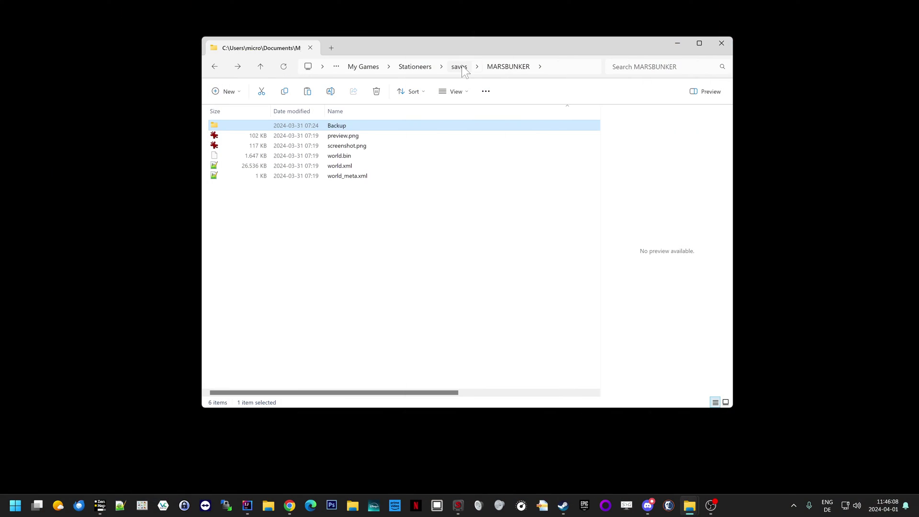
Step: Go up through saves to the Stationeers folder and display its full path
left_click(463, 67)
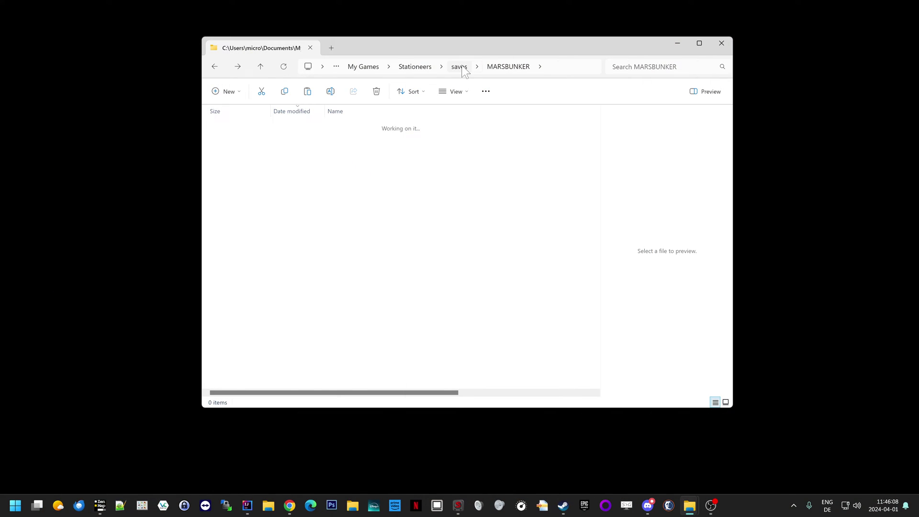
scroll(418, 201, "down", 10)
scroll(418, 239, "up", 10)
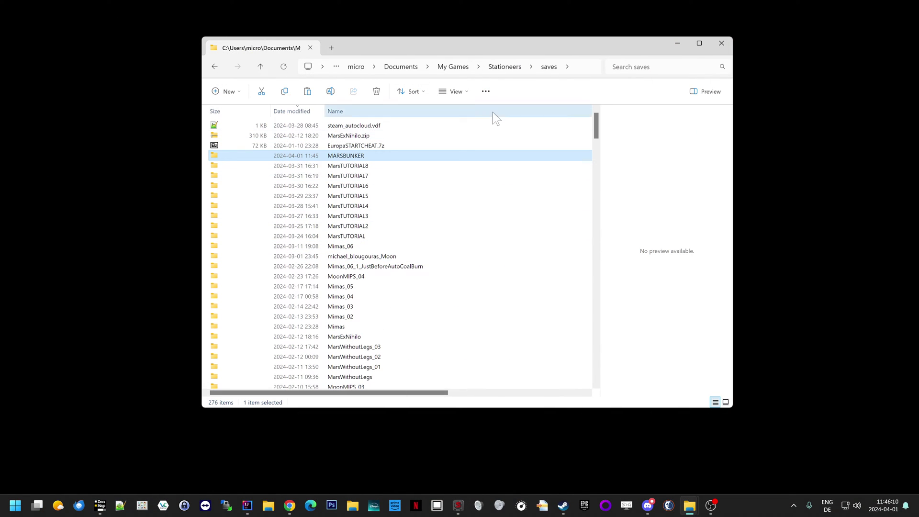
left_click(505, 67)
left_click(578, 70)
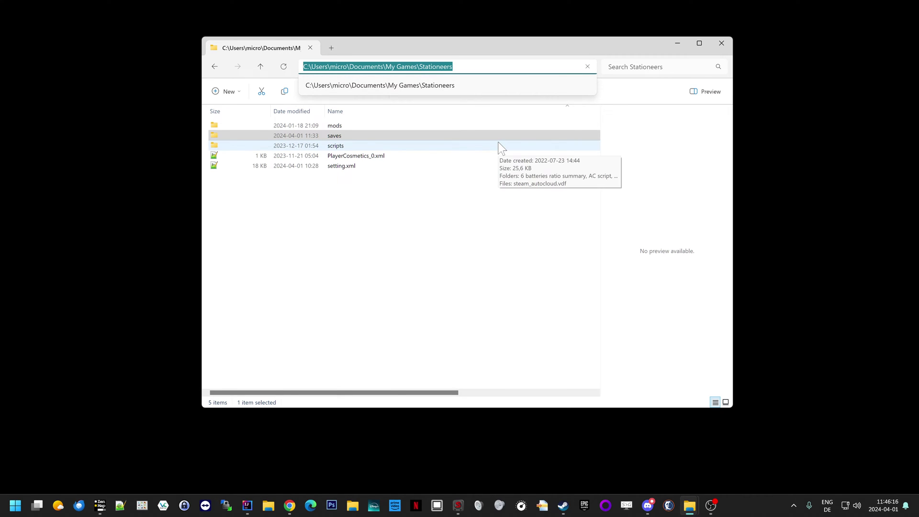
left_click(392, 184)
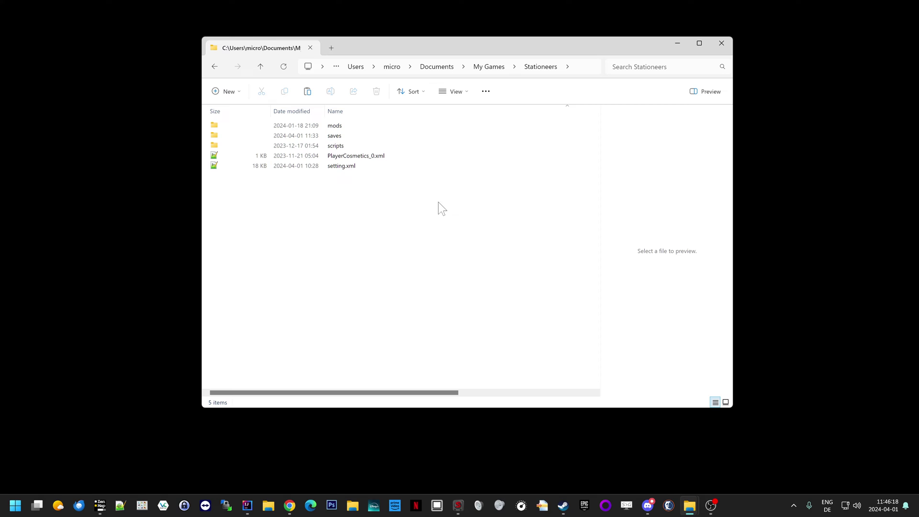
Step: Rename the saves folder in Stationeers to saves_
left_click(357, 136)
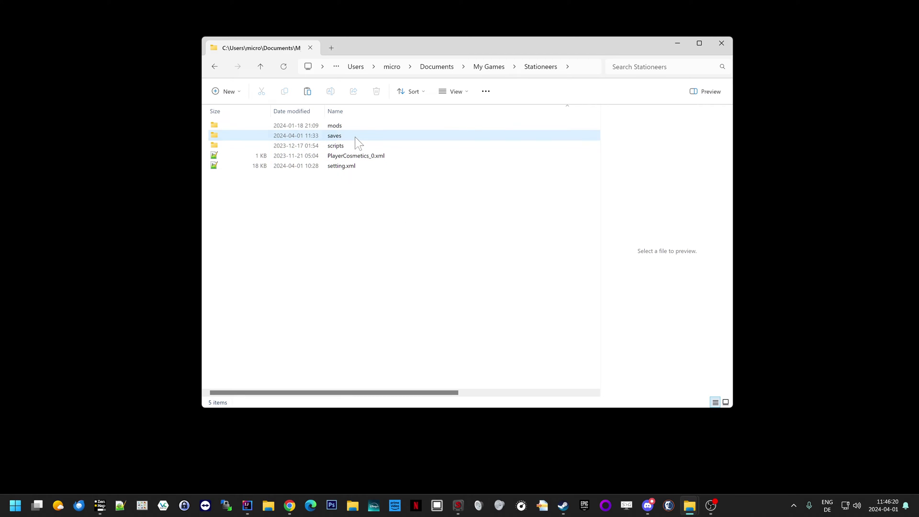
key("F2")
key("End")
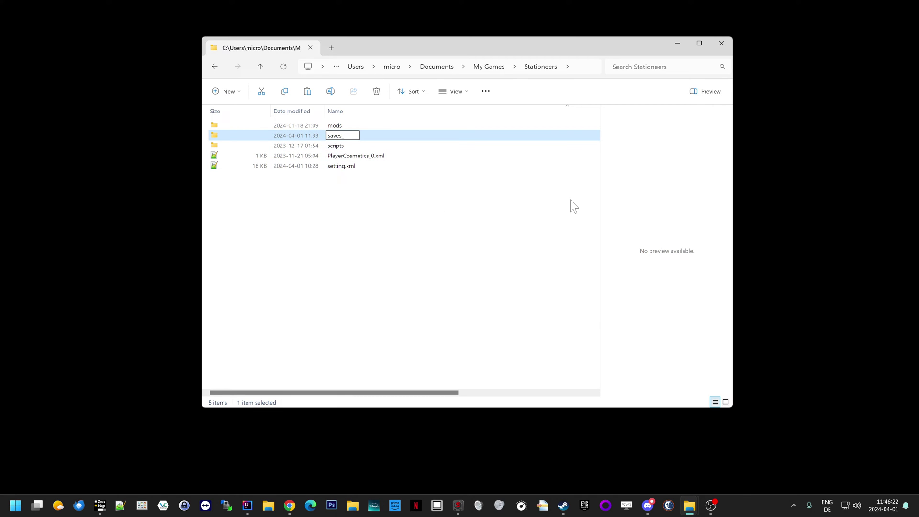
key("Return")
left_click(401, 221)
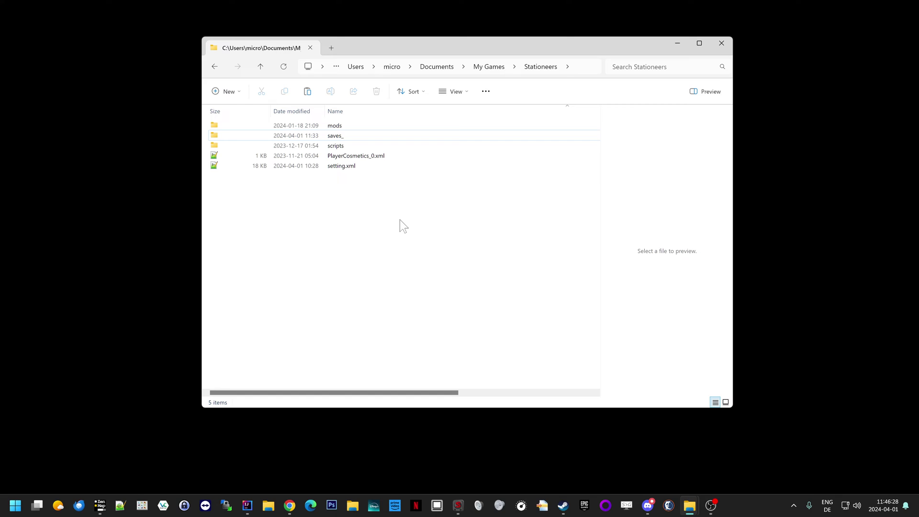
Step: Create a new folder named saves in the Stationeers folder
key("ctrl+shift+n")
type("saves")
key("Return")
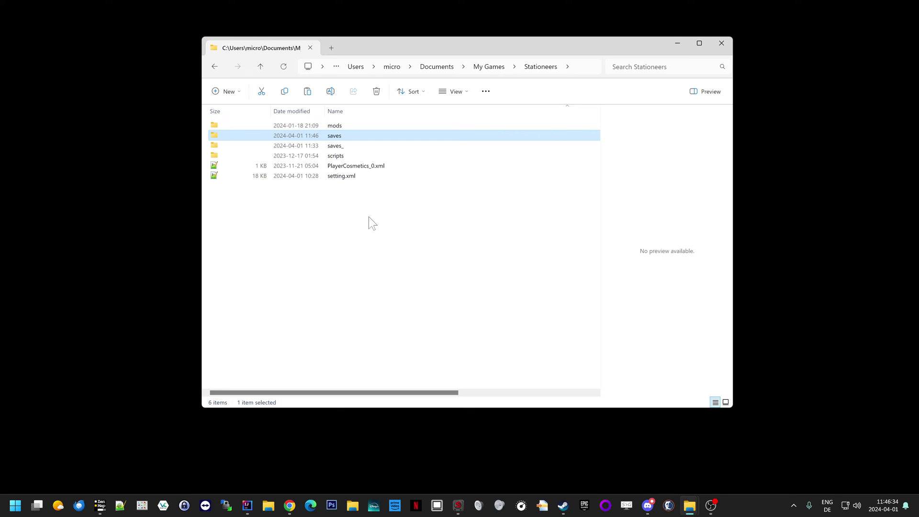
Step: Open the saves_ folder and sort its contents by date modified, newest first
key("Down")
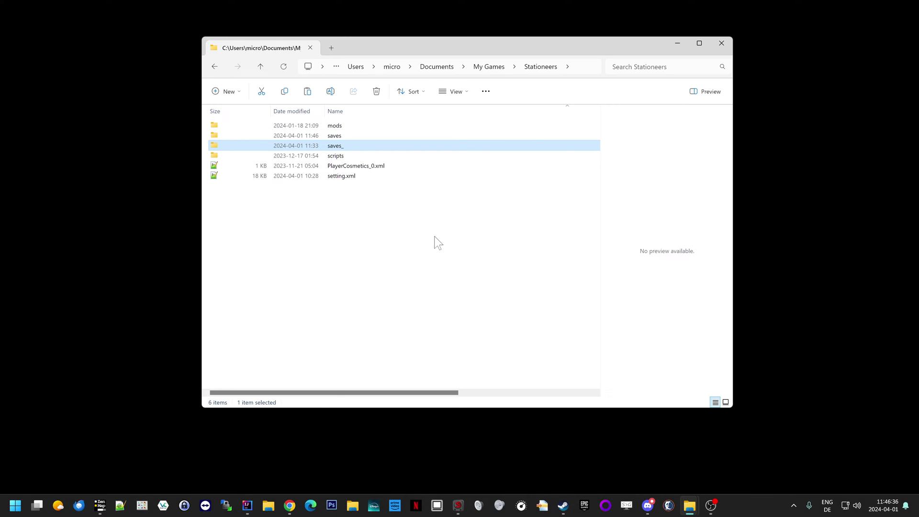
key("Return")
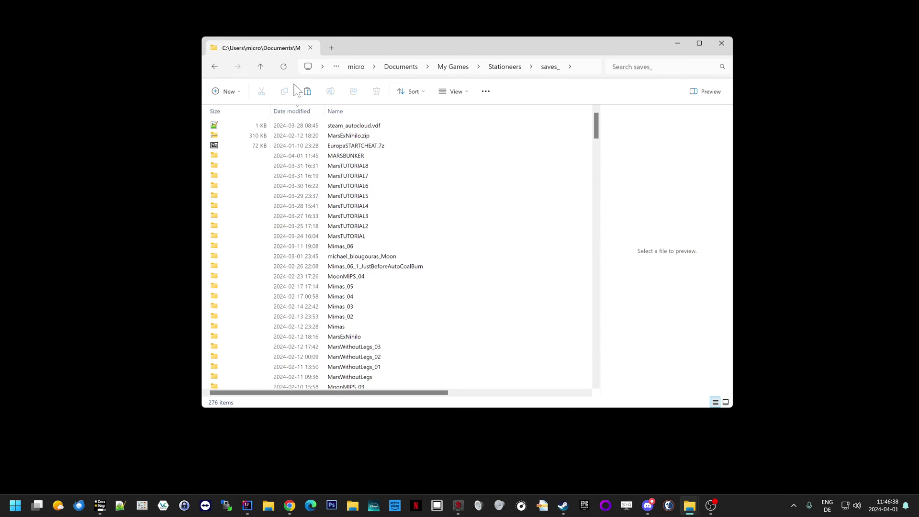
left_click(294, 110)
left_click(335, 111)
left_click(309, 110)
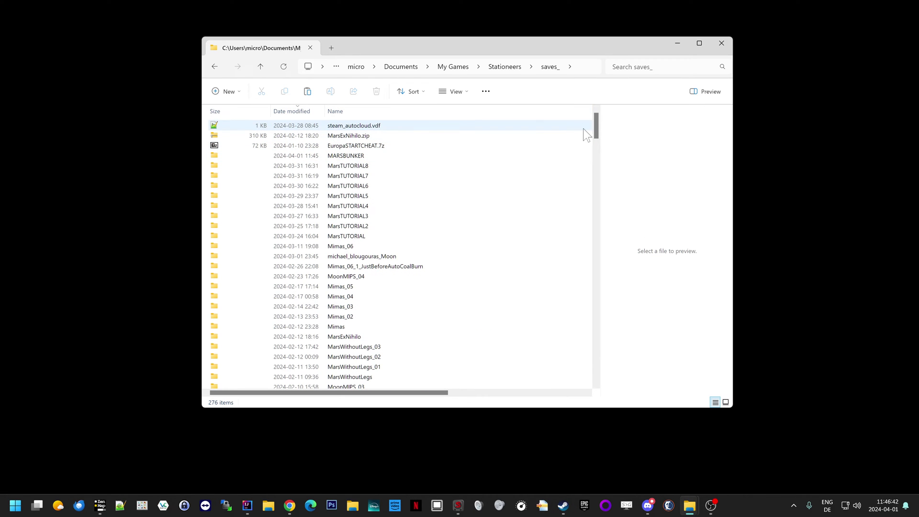
Step: Move all folders listed below MARSBUNKER, from MarsTUTORIAL8 to the last one, from saves_ into the saves folder
left_click_drag(596, 129, 500, 405)
left_click(526, 384)
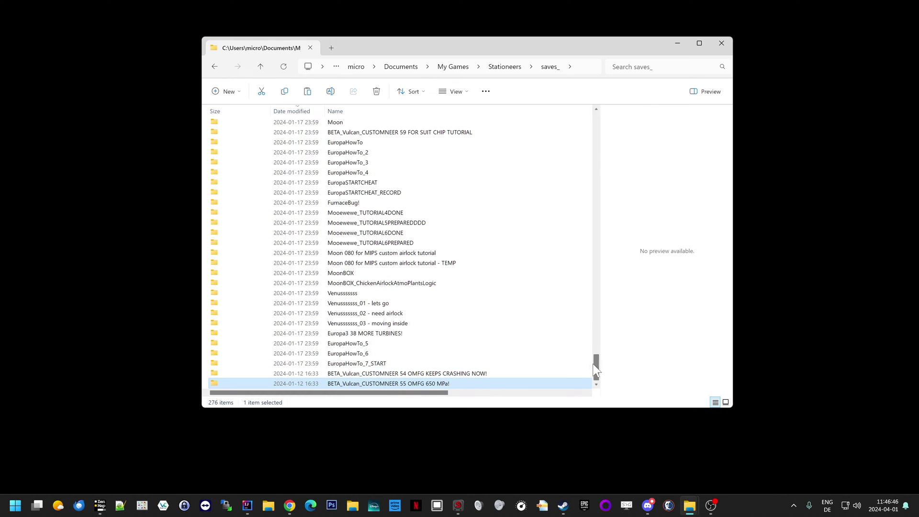
left_click_drag(598, 368, 613, 103)
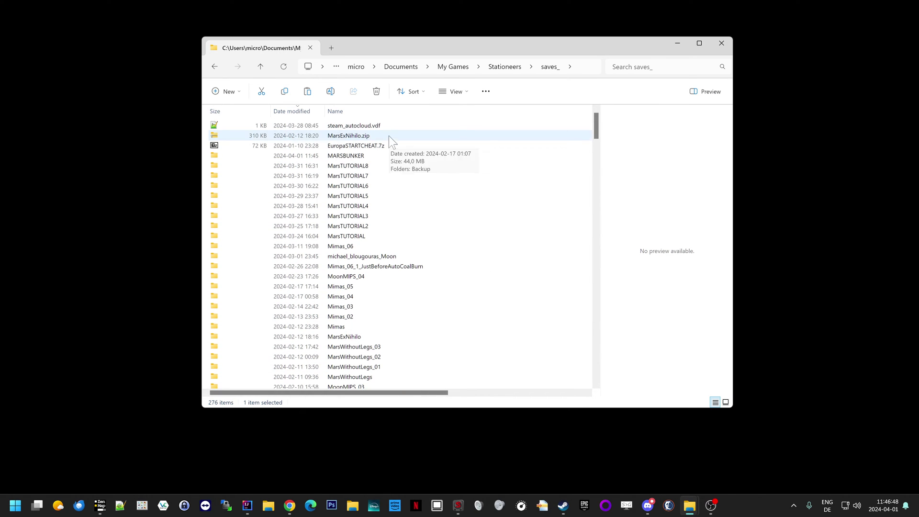
left_click(372, 166, "shift")
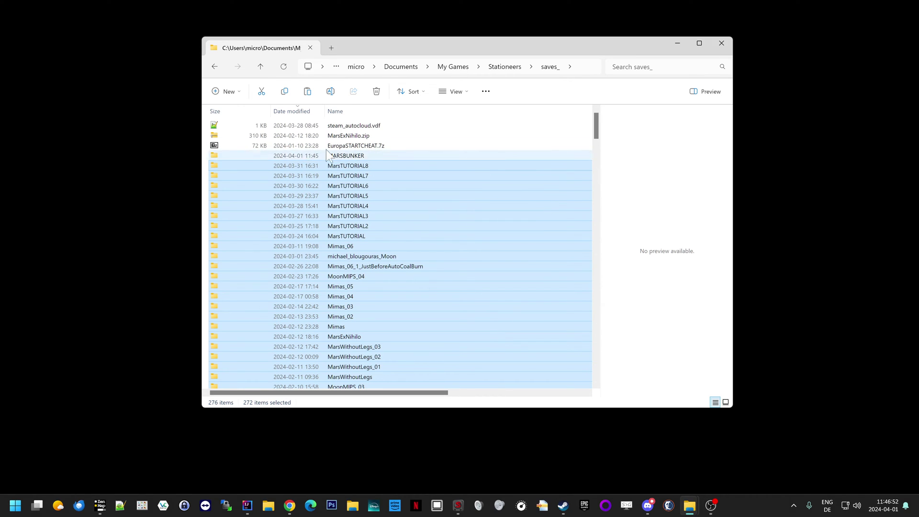
left_click(365, 167, "ctrl")
left_click(368, 176, "ctrl")
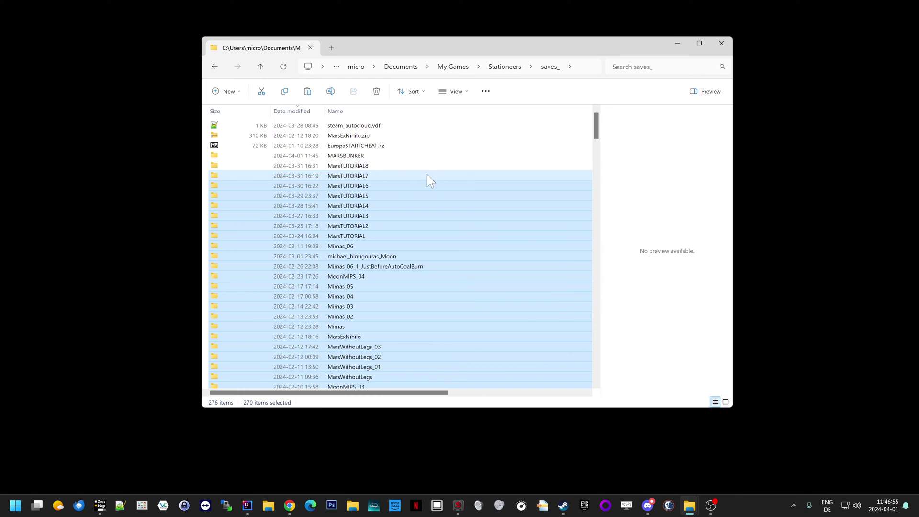
left_click(364, 168, "ctrl")
left_click(363, 172, "ctrl")
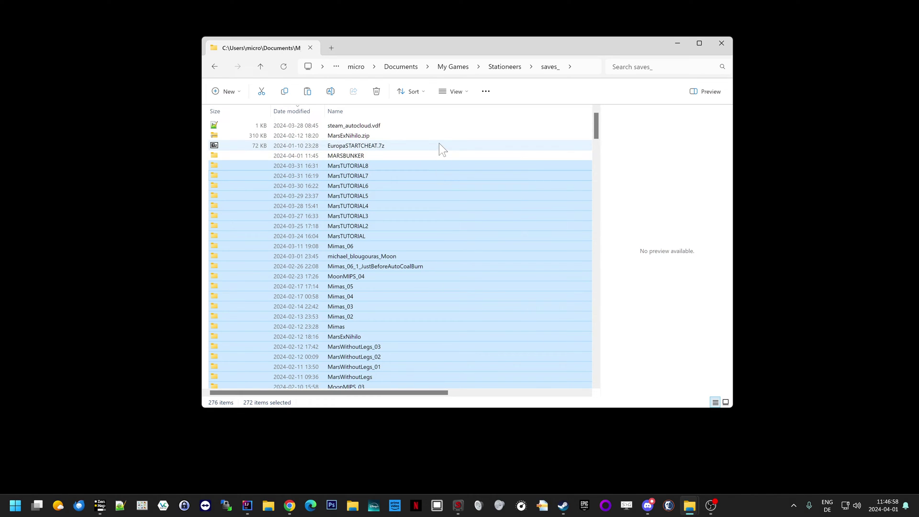
left_click(503, 67)
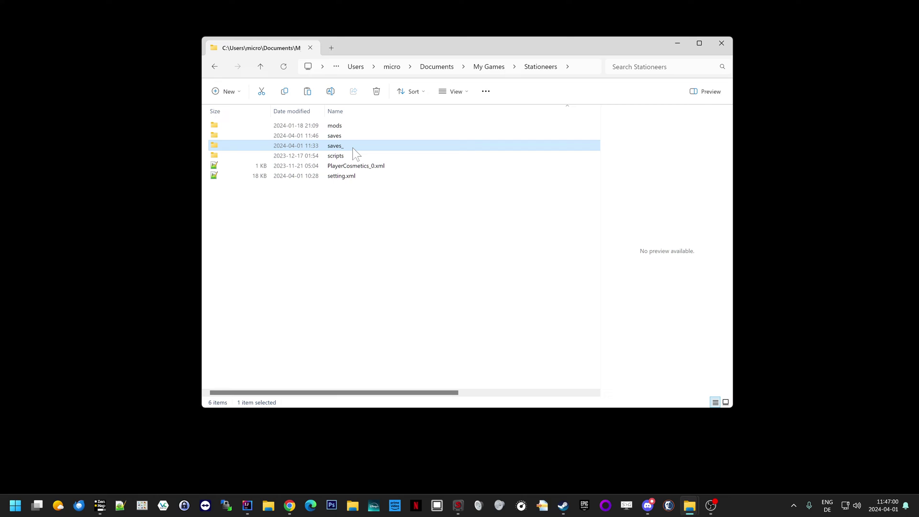
double_click(354, 136)
key("ctrl+v")
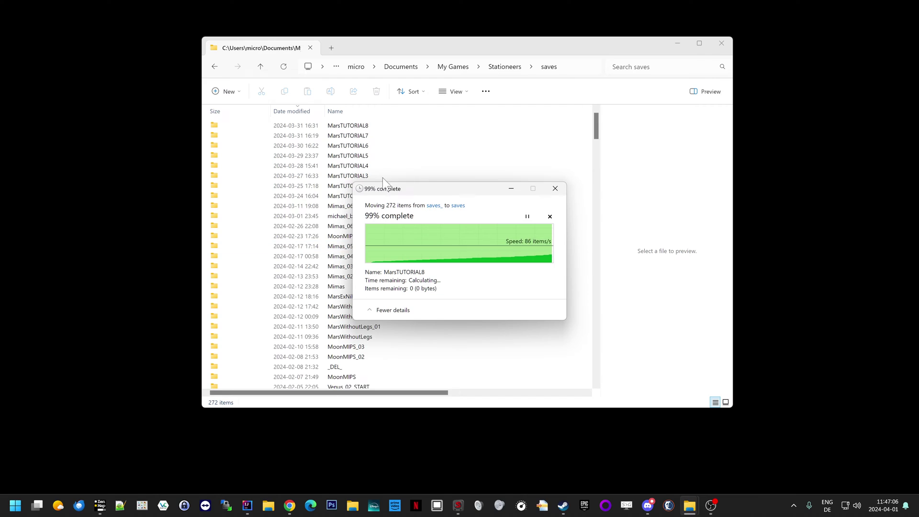
left_click(370, 148)
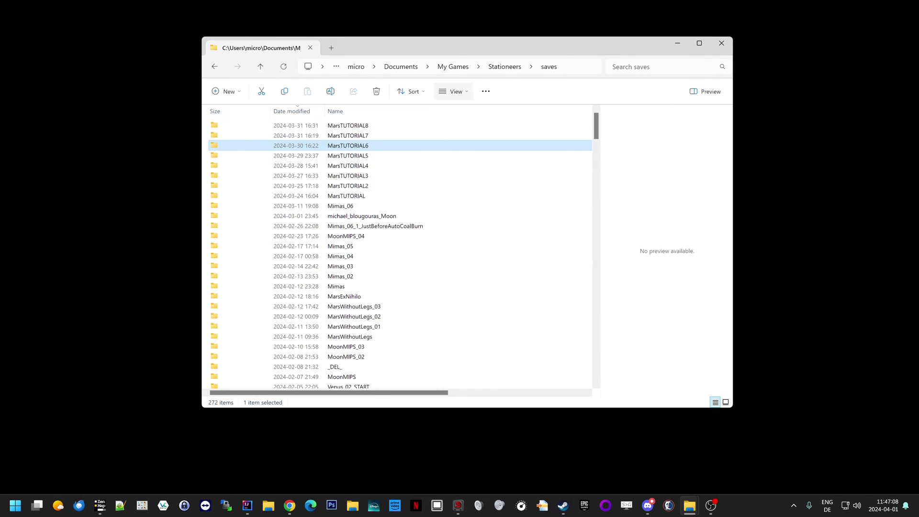
Step: Move the remaining items in saves_, namely steam_autocloud.vdf, MarsExNihilo.zip, EuropaSTARTCHEAT.7z and MARSBUNKER, into the saves folder
left_click(508, 70)
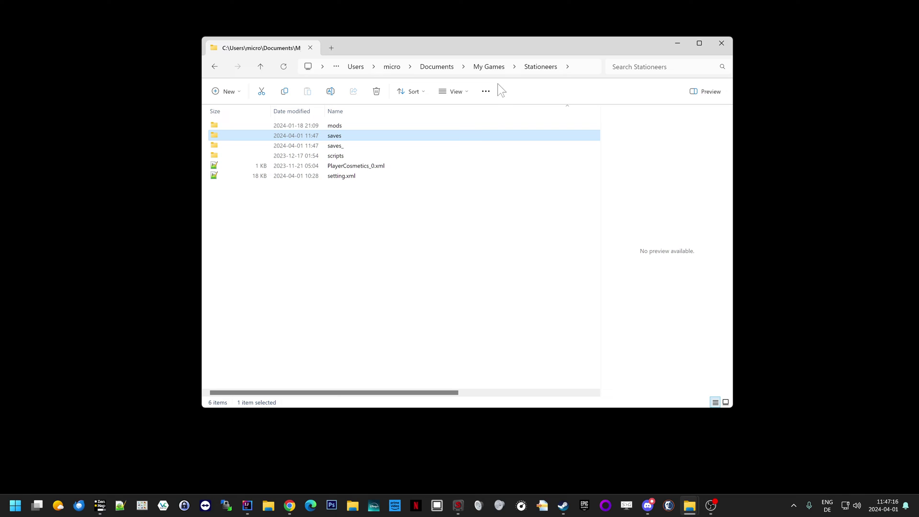
key("Down")
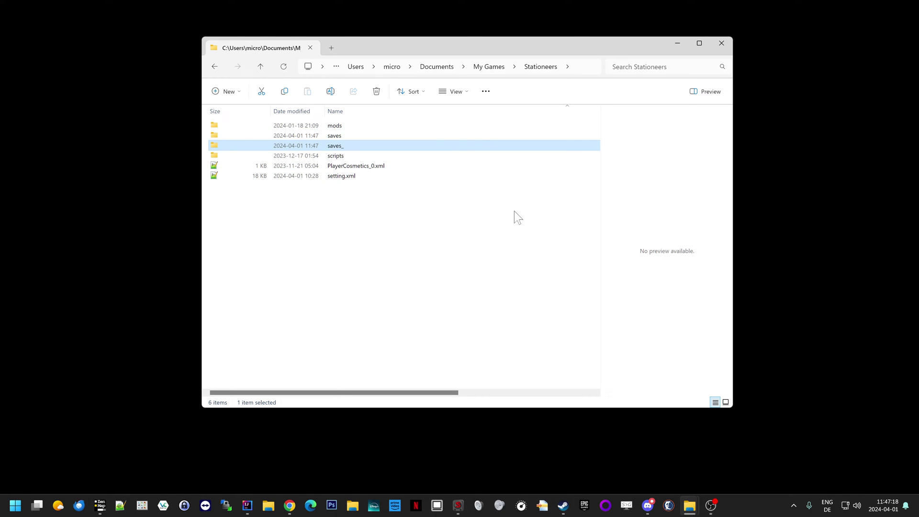
key("Return")
key("Down")
key("Up")
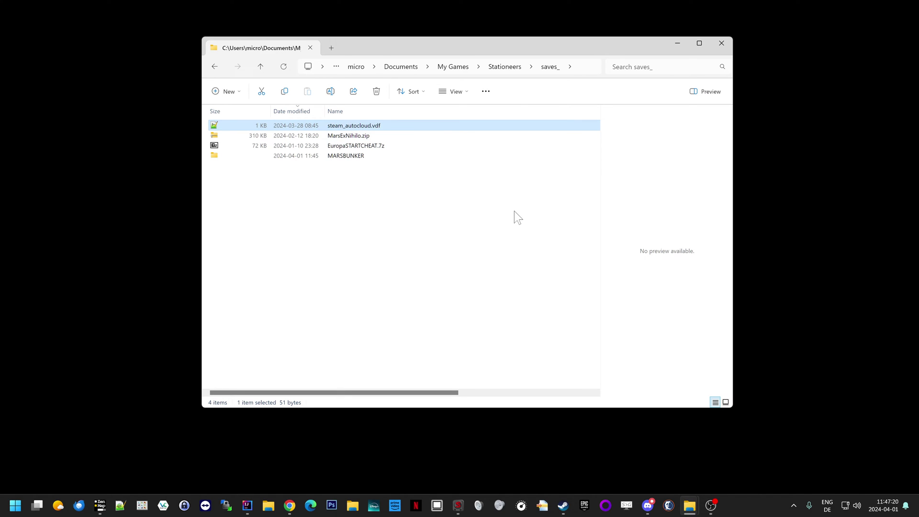
key("ctrl+a")
key("ctrl+c")
key("alt+Left")
key("Up")
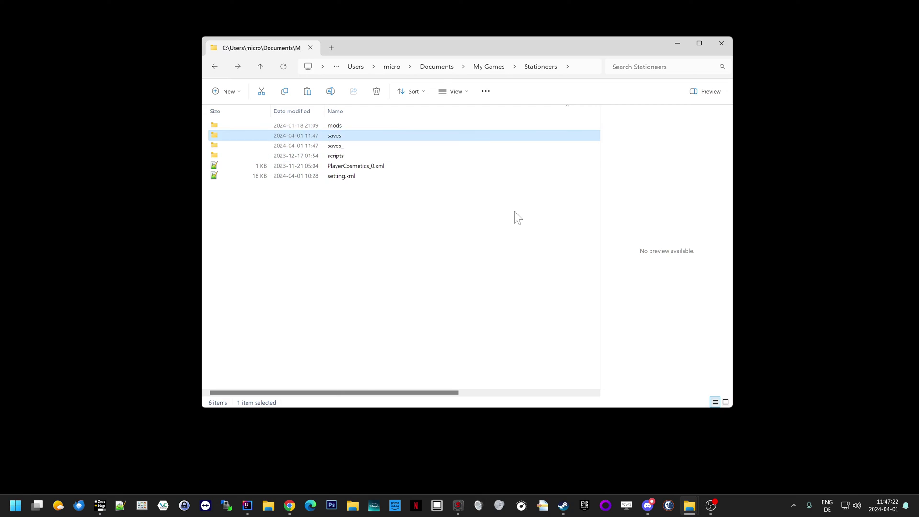
key("Return")
key("ctrl+v")
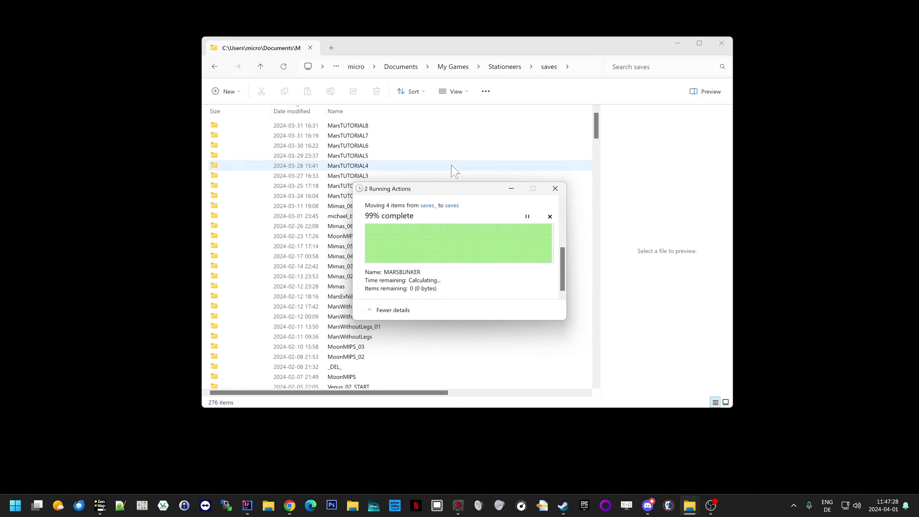
left_click_drag(469, 190, 464, 253)
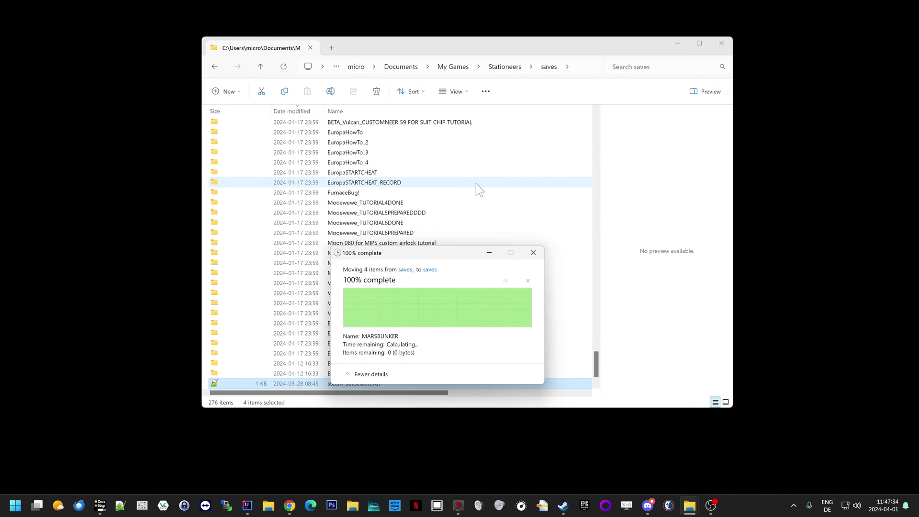
key("Home")
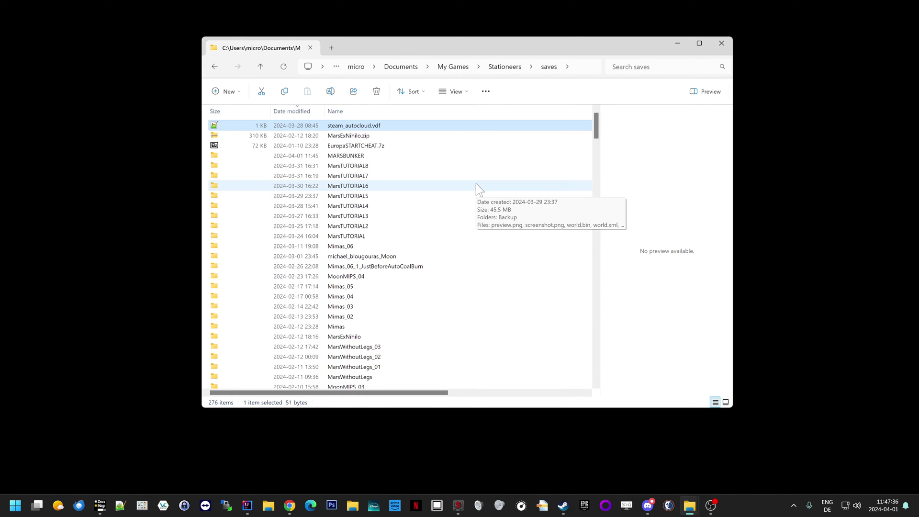
Step: Check the contents of saves_ and delete that folder from the Stationeers folder
key("alt+Up")
key("Down")
key("Return")
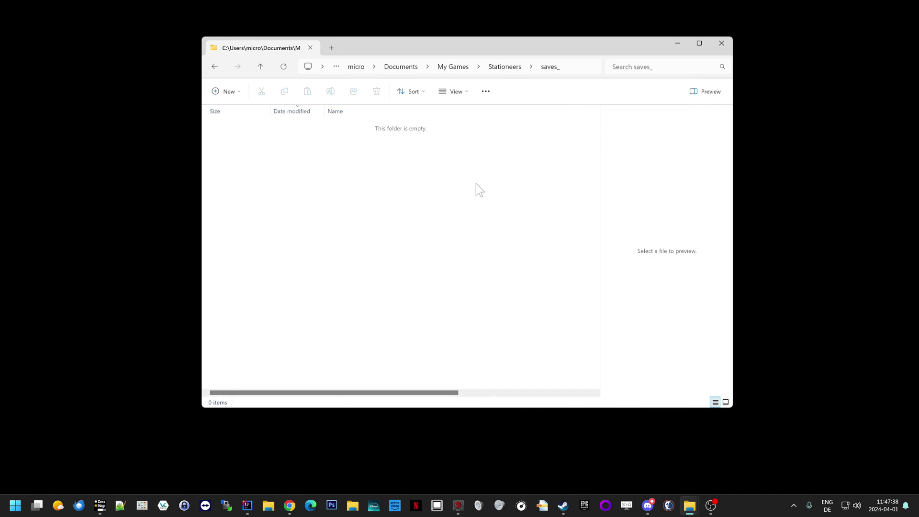
key("alt+Up")
key("Delete")
key("Return")
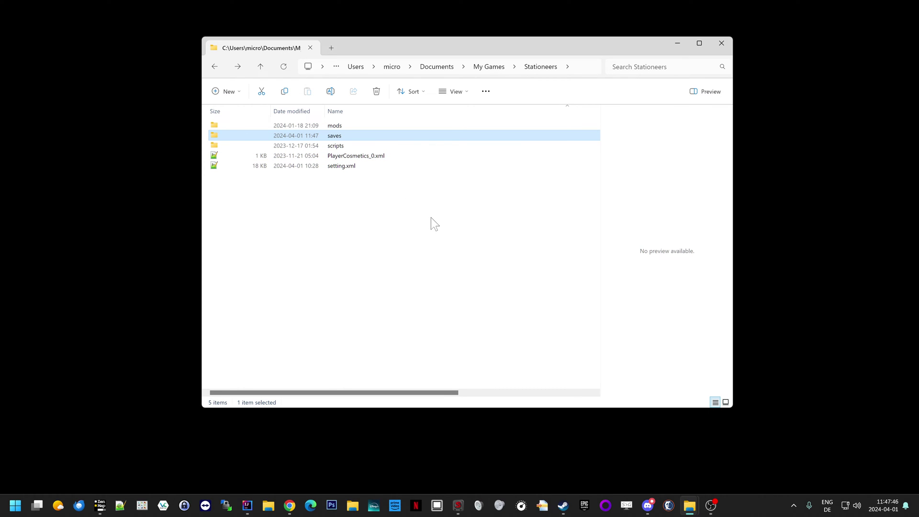
Step: Open the MARSBUNKER folder in saves and view its preview.png and screenshot.png images
key("Return")
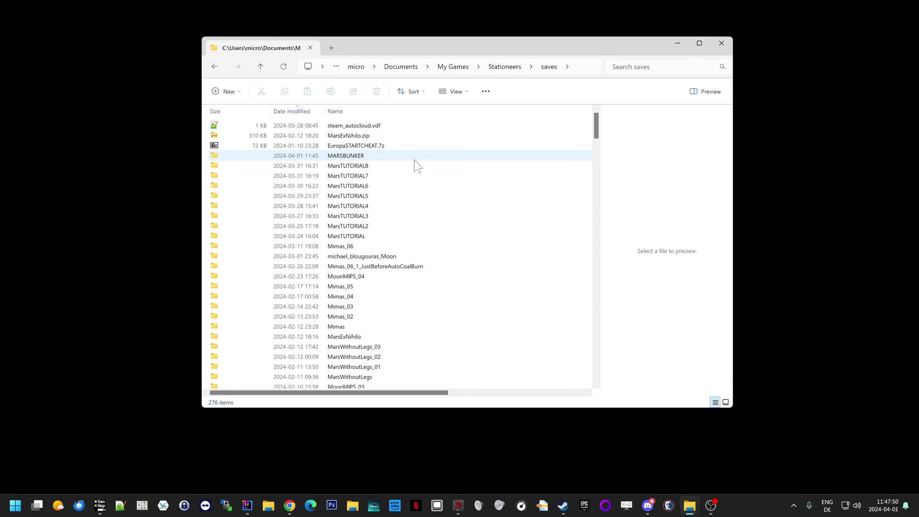
mouse_move(411, 157)
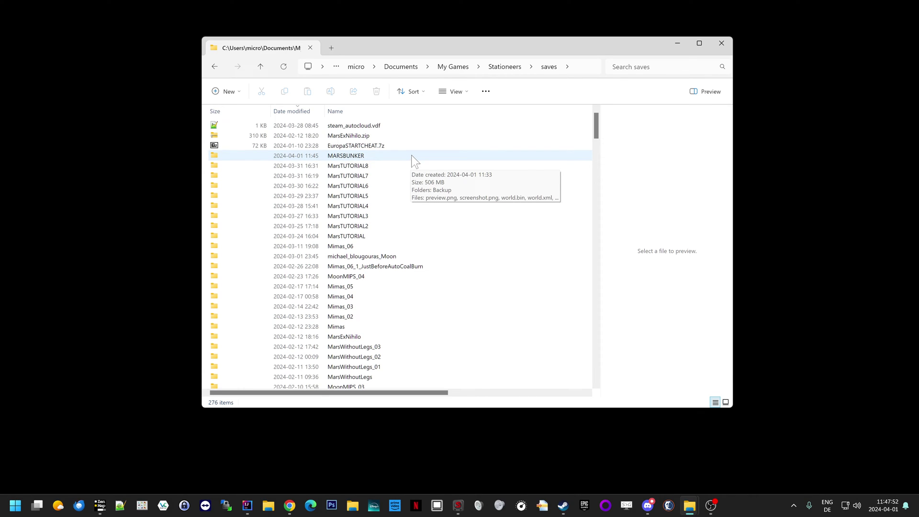
double_click(412, 157)
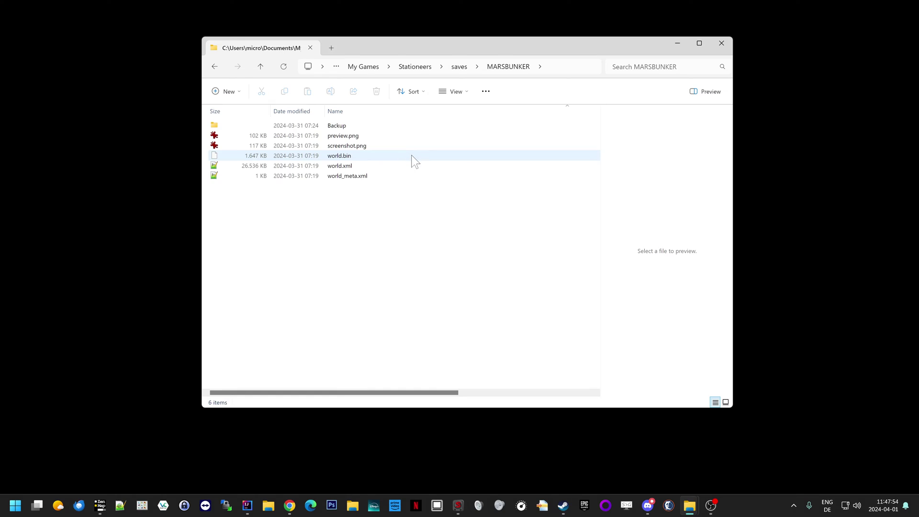
double_click(373, 135)
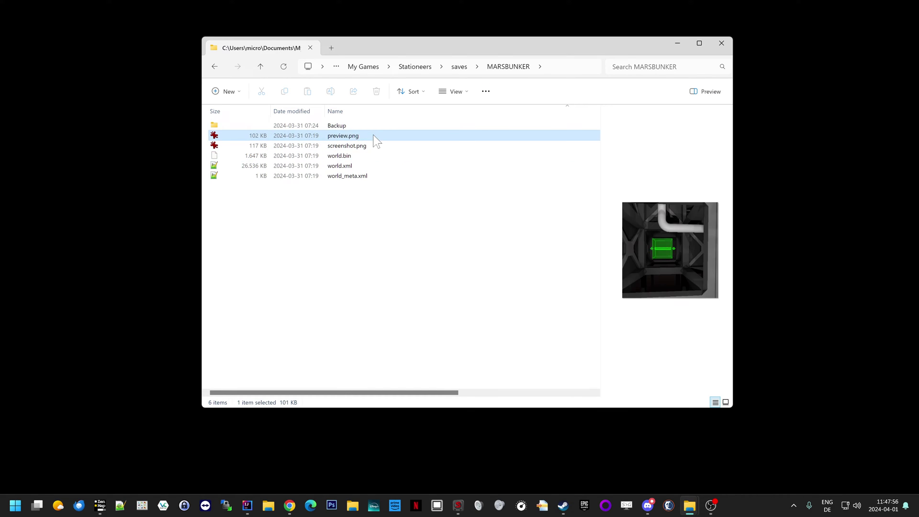
key("Escape")
double_click(367, 146)
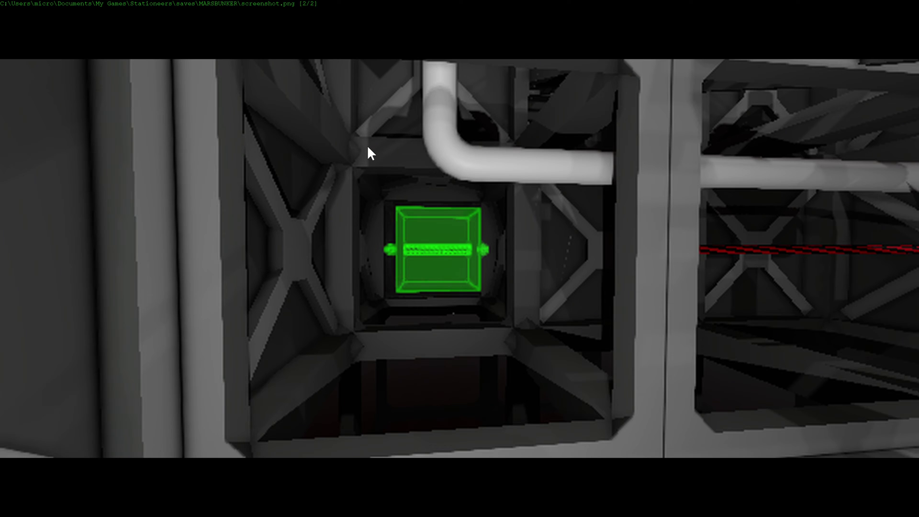
key("Escape")
Step: Open world_meta.xml from MARSBUNKER in Notepad++, examine its opening and closing WorldMetaData tags, and close it
left_click(370, 158)
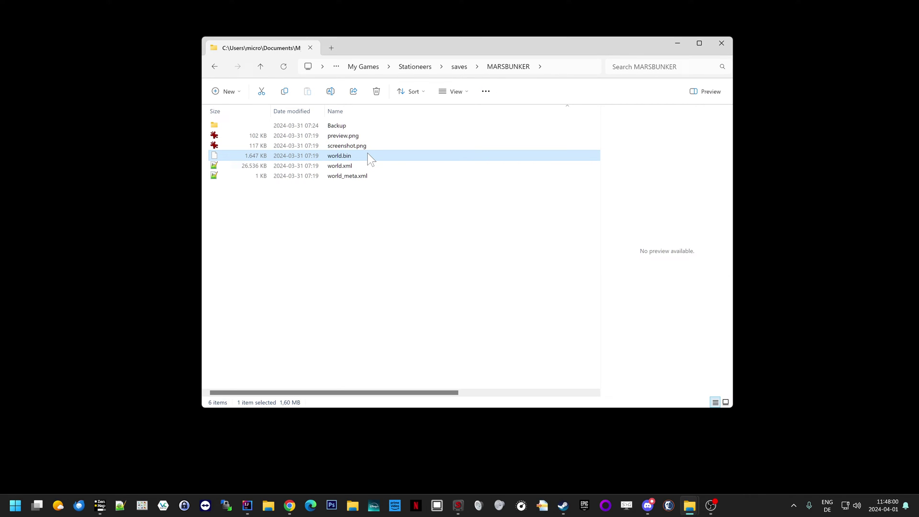
left_click(370, 162)
left_click(365, 176)
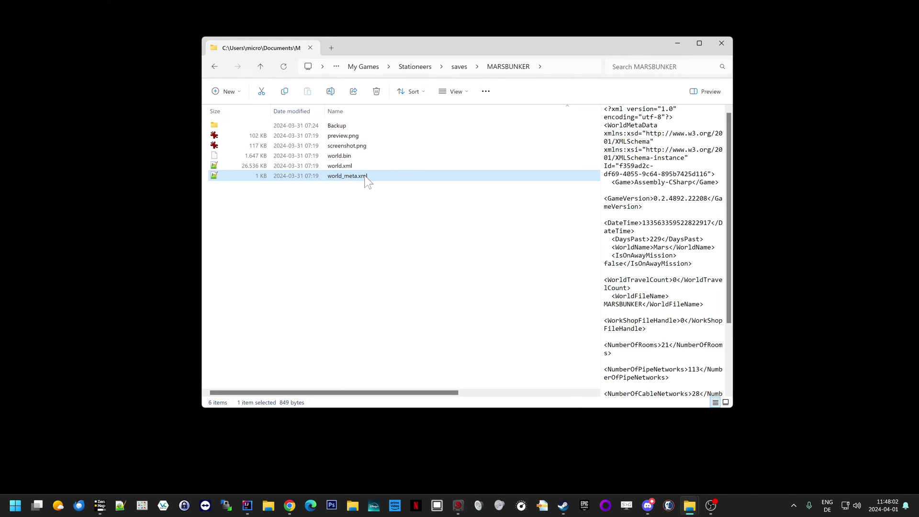
double_click(369, 178)
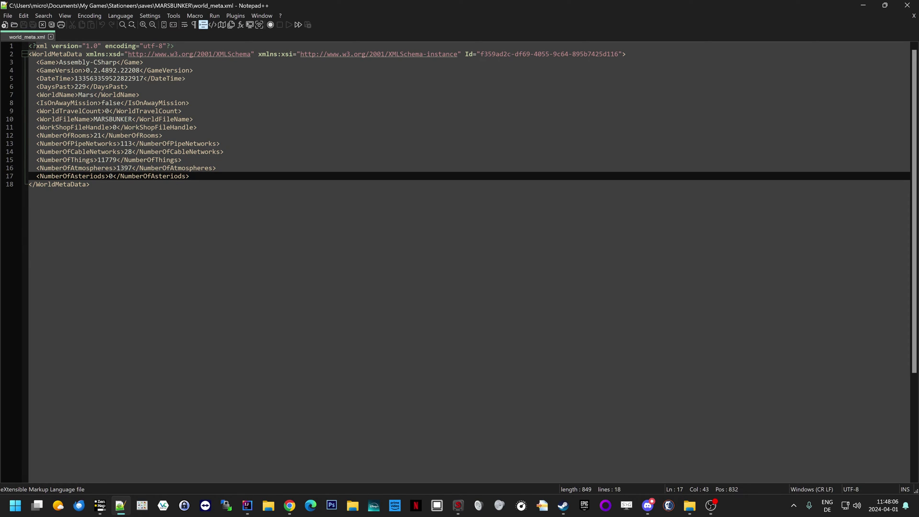
left_click(89, 184)
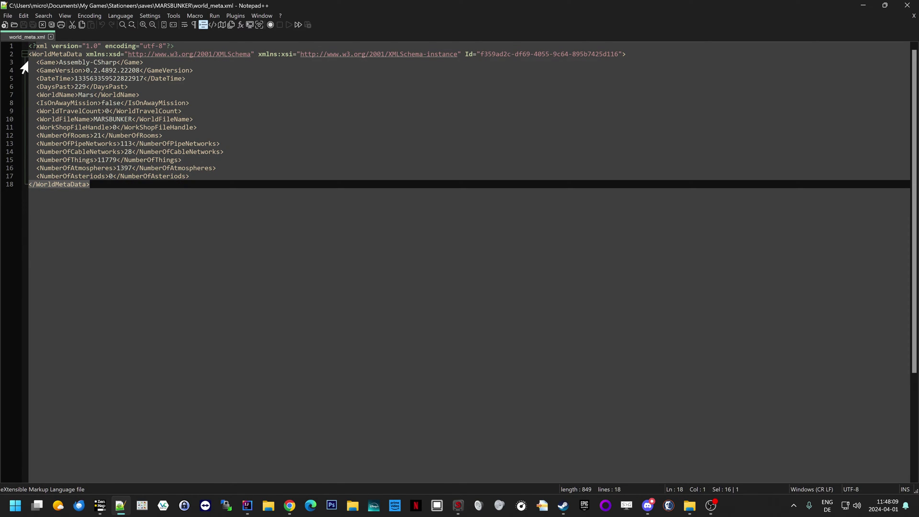
left_click_drag(29, 54, 32, 54)
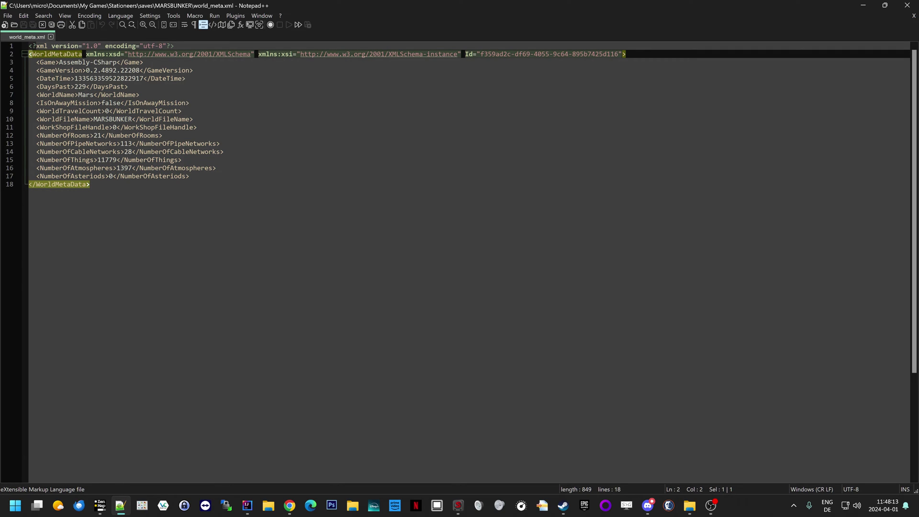
left_click(220, 244)
key("alt+F4")
Step: Open world.xml from MARSBUNKER in Notepad++ and examine the beginning and the end of the file
key("Up")
key("Return")
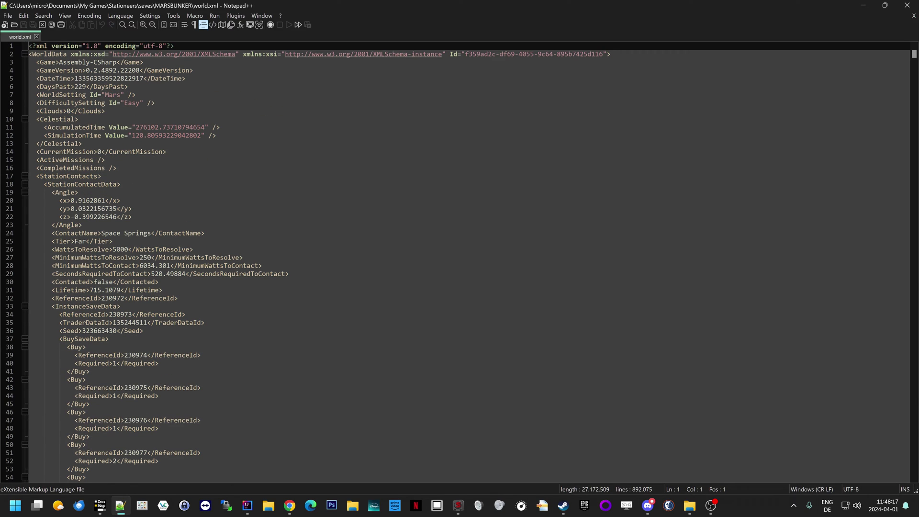
left_click(105, 111)
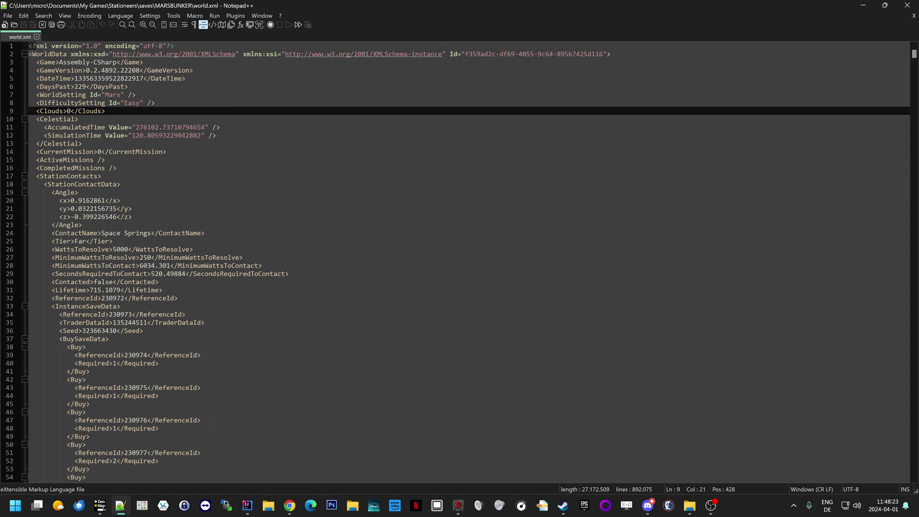
key("ctrl+shift+End")
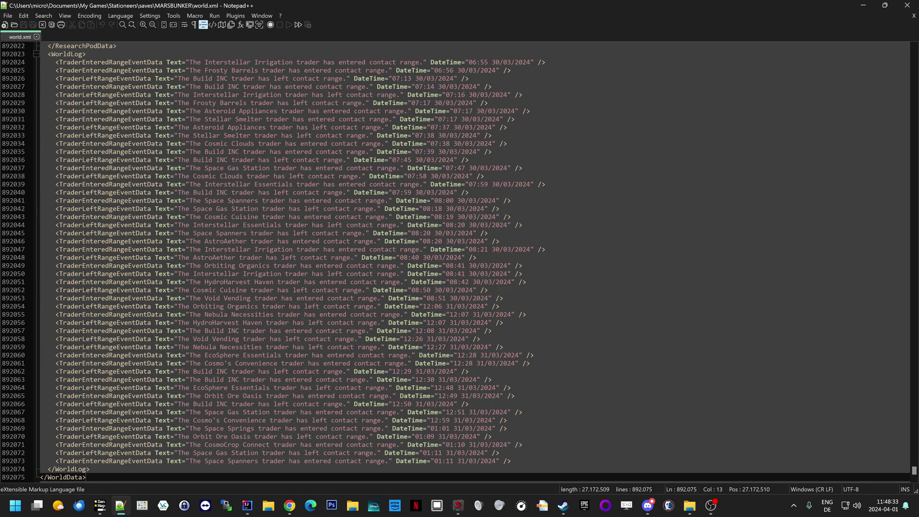
Step: Delete everything in world.xml from inside the closing IsUndocked tag on line 891963 to the file's end, and undo the deletion
scroll(475, 262, "up", 20)
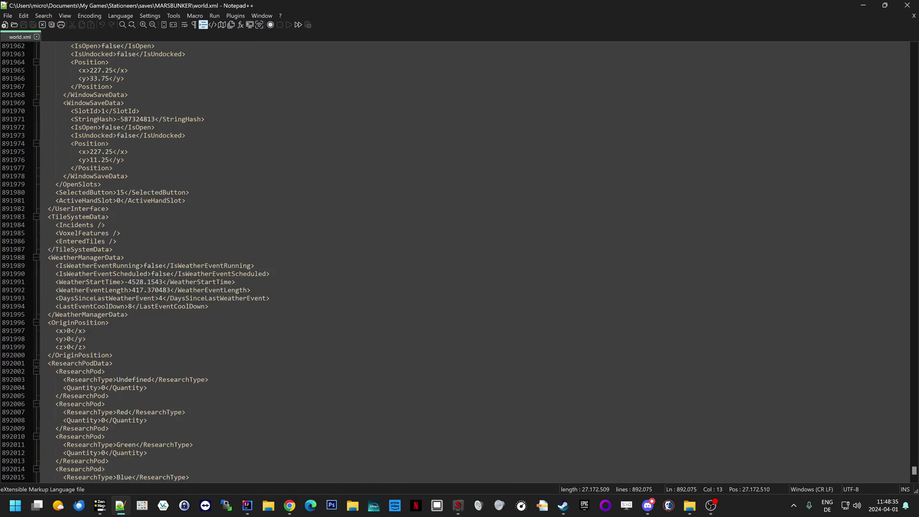
left_click(185, 297)
left_click(174, 298)
key("ctrl+shift+End")
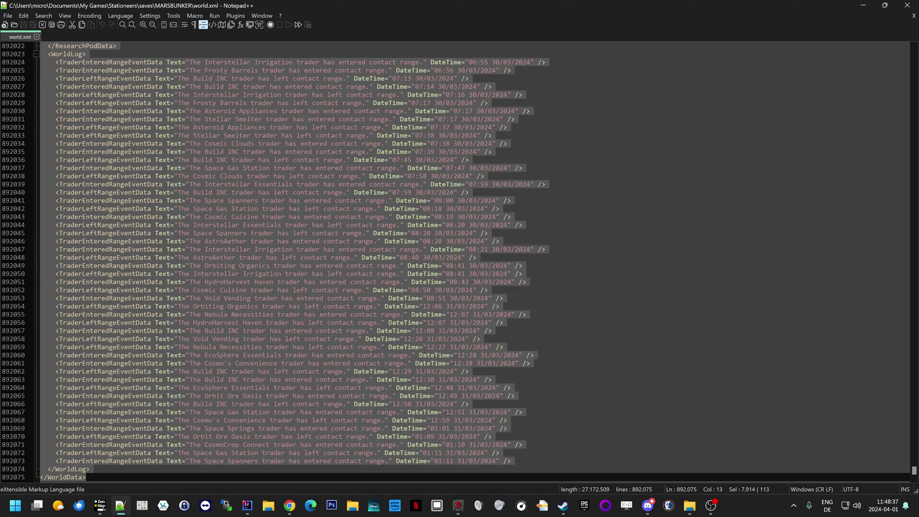
key("Delete")
scroll(460, 259, "down", 18)
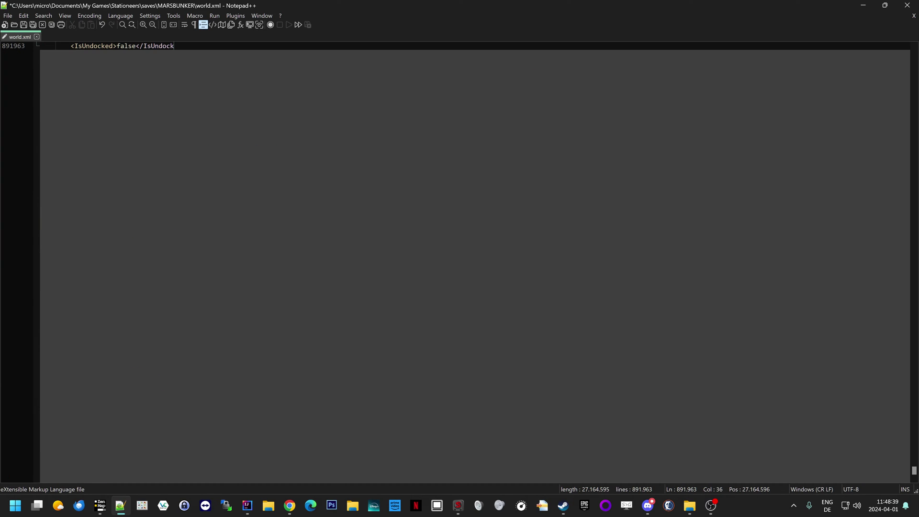
scroll(459, 258, "up", 13)
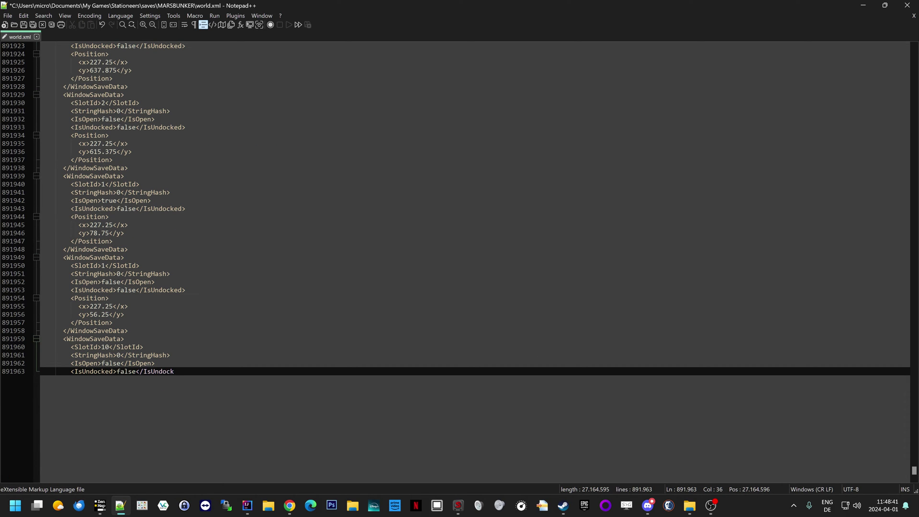
key("ctrl+z")
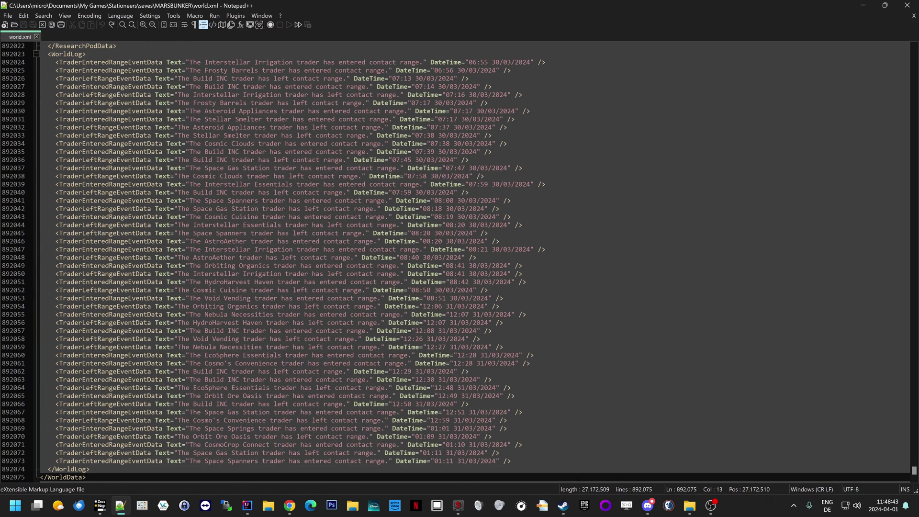
Step: Examine the opening WorldData tag at the start of world.xml and the closing WorldData tag at its end, and close the file
key("ctrl+Home")
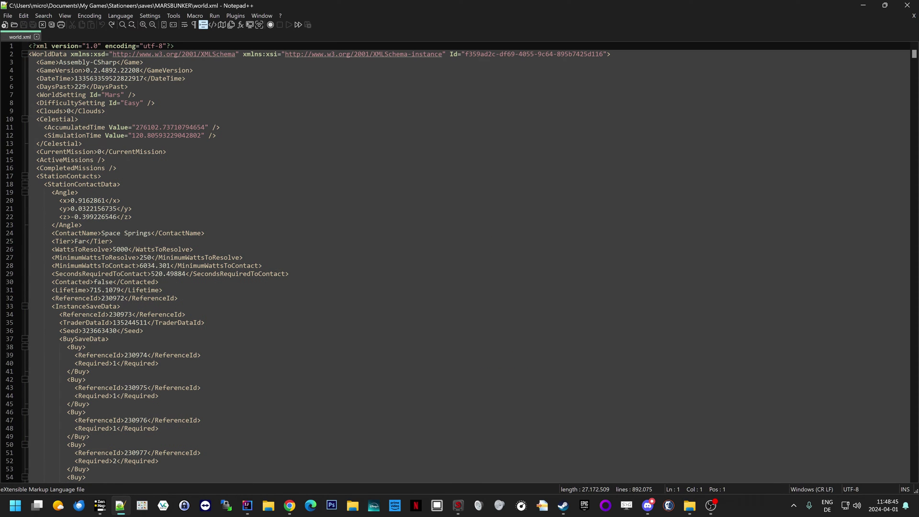
double_click(50, 56)
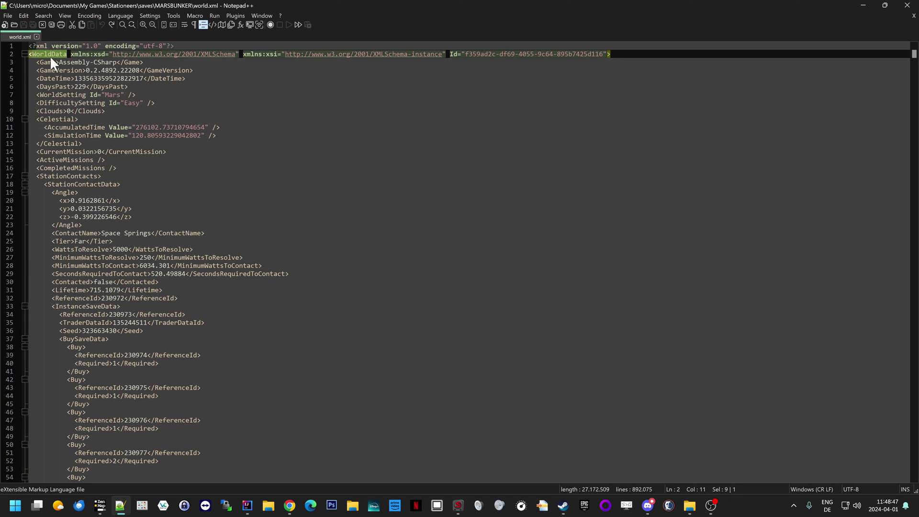
key("Right")
key("Delete")
key("ctrl+z")
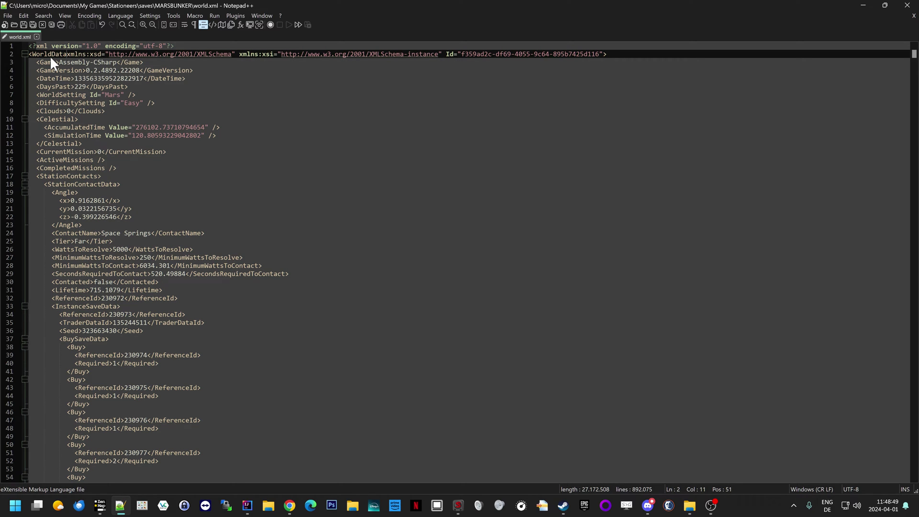
key("ctrl+End")
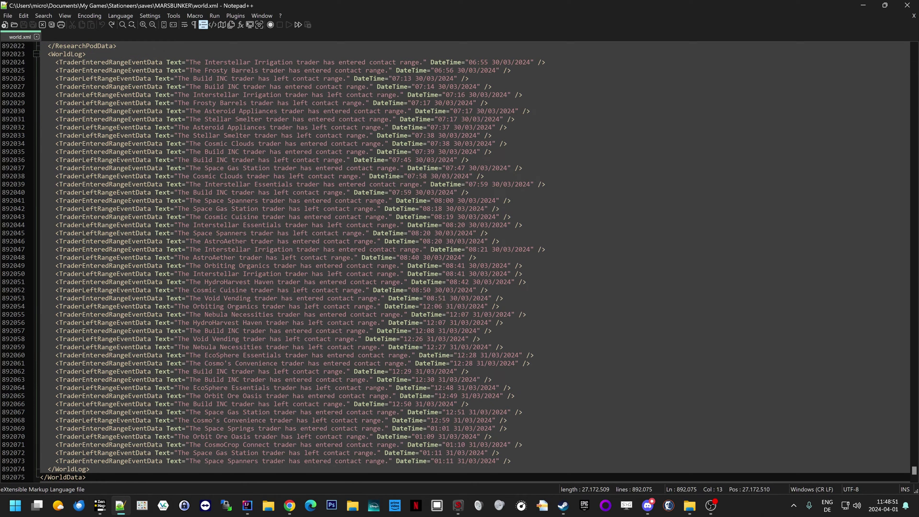
key("alt+F4")
Step: Open world.bin from MARSBUNKER read-only in HxD and go to the end of the file
key("Up")
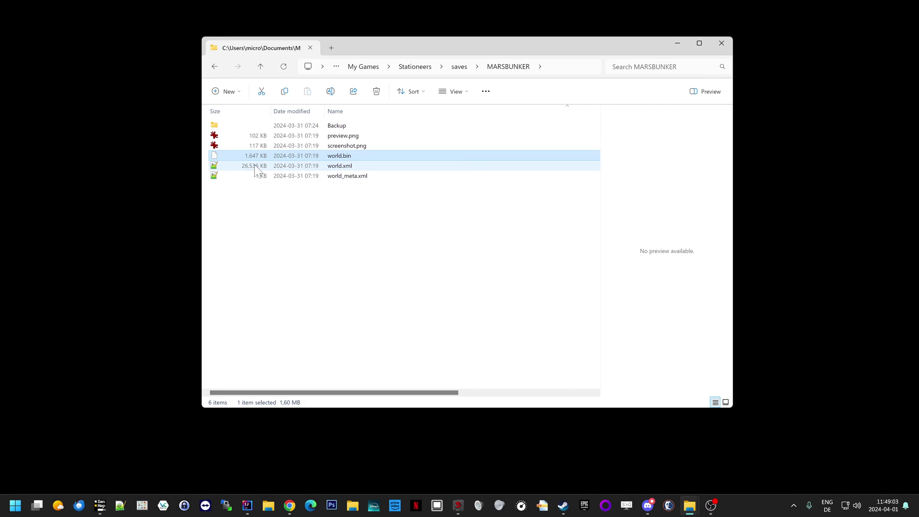
right_click(342, 156)
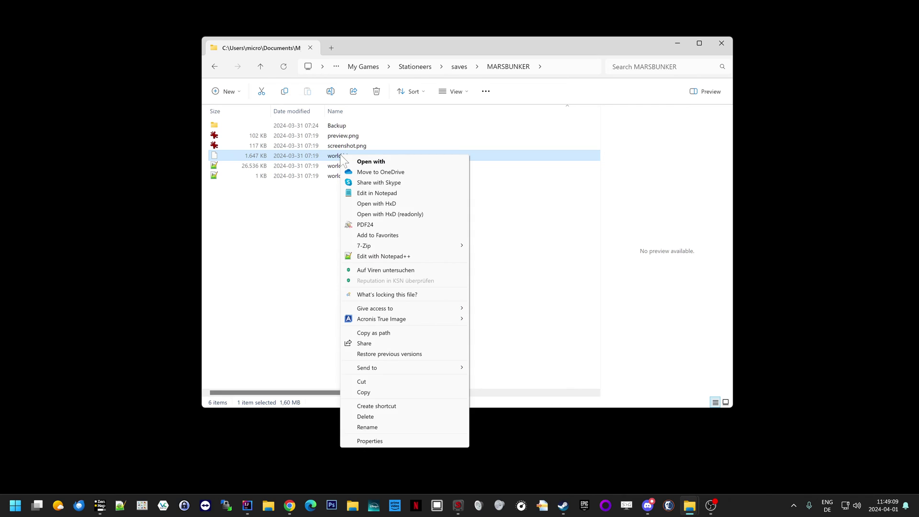
left_click(395, 215)
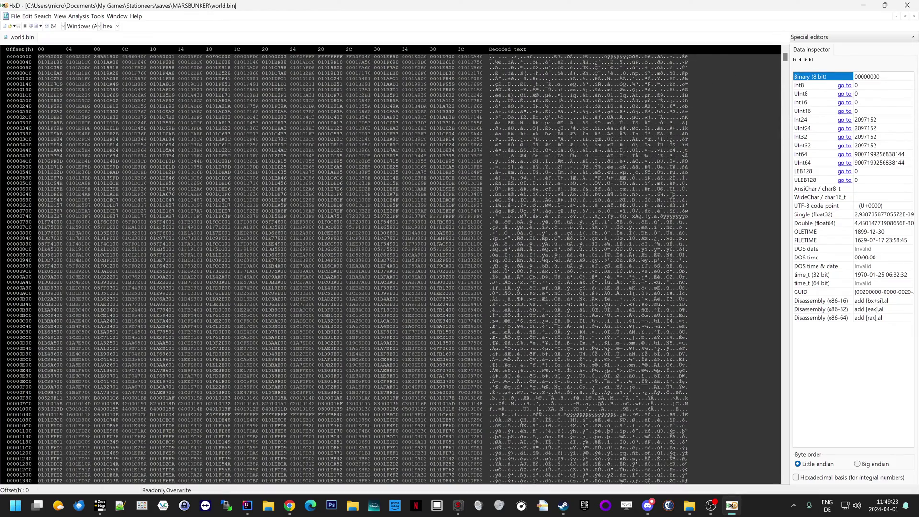
left_click_drag(785, 57, 787, 496)
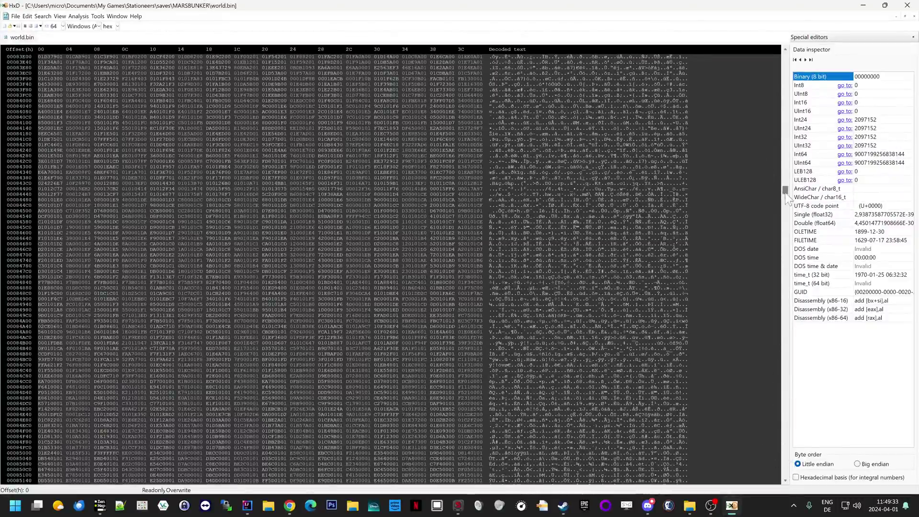
left_click_drag(787, 199, 786, 470)
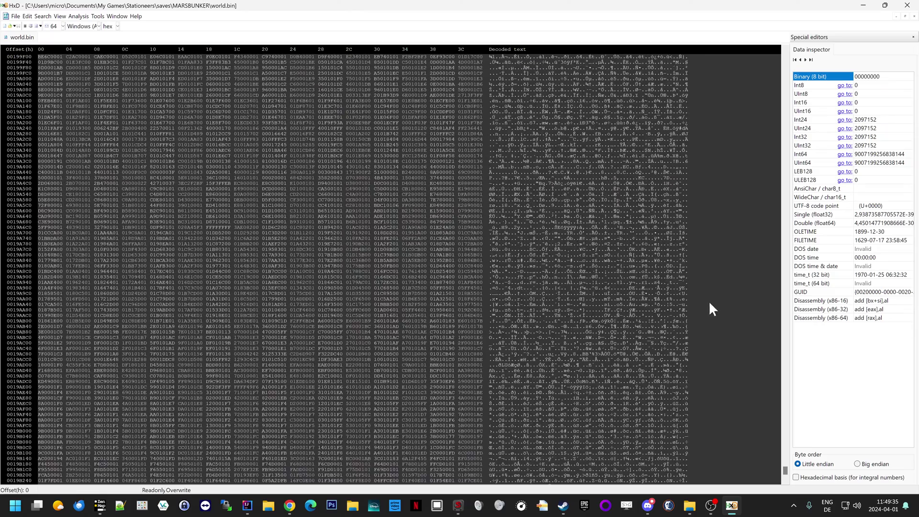
scroll(708, 309, "down", 15)
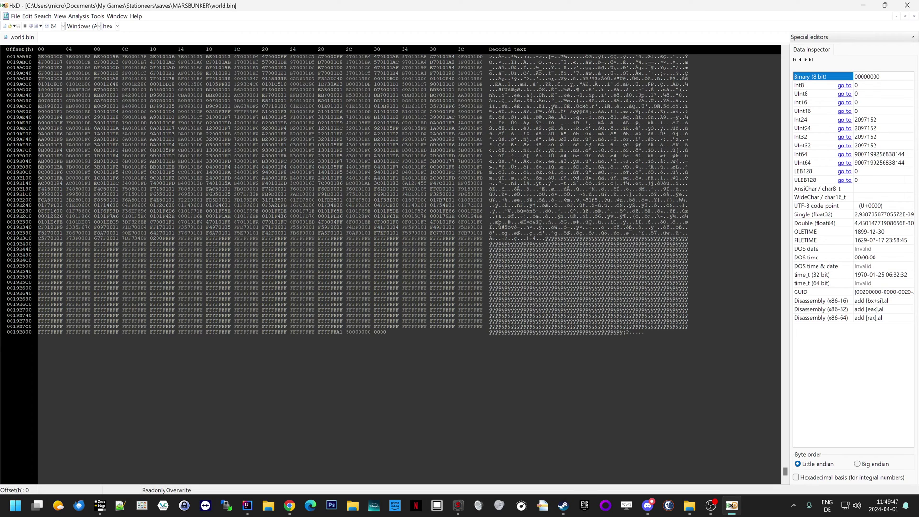
Step: Mark and examine the trailing FF byte block and the last bytes of world.bin, and close HxD
left_click_drag(536, 261, 565, 304)
left_click(591, 332)
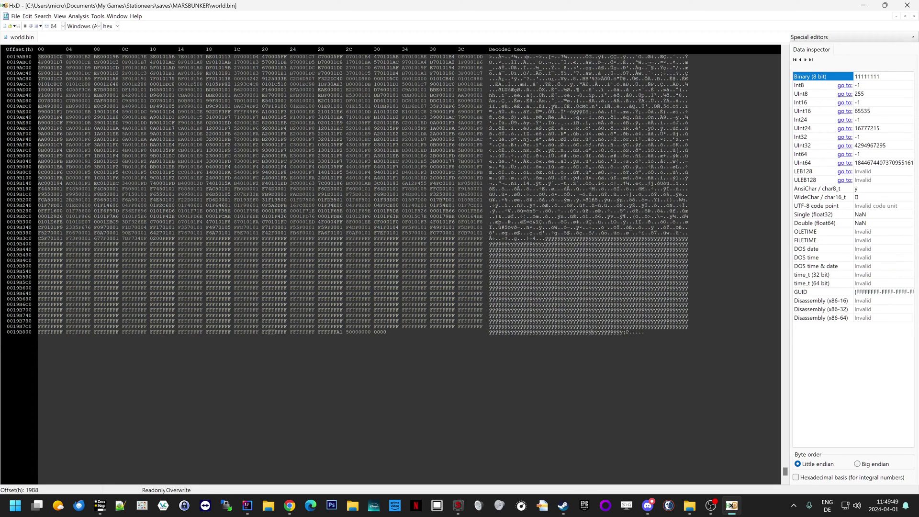
left_click_drag(551, 238, 639, 332)
left_click(645, 331)
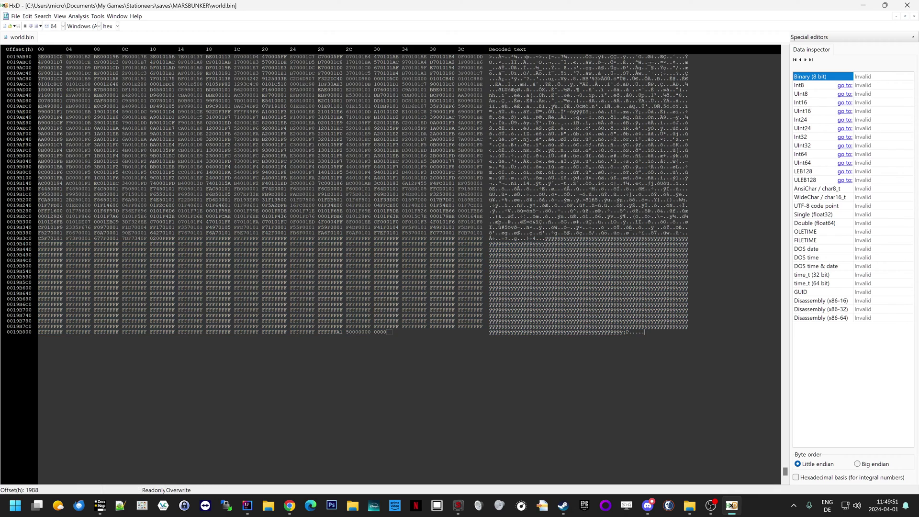
left_click_drag(552, 239, 601, 331)
left_click(645, 332)
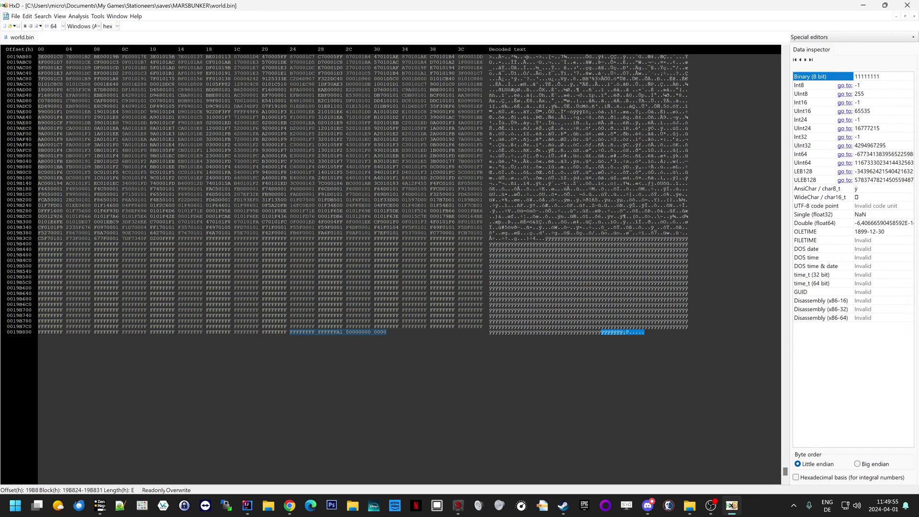
left_click(595, 261)
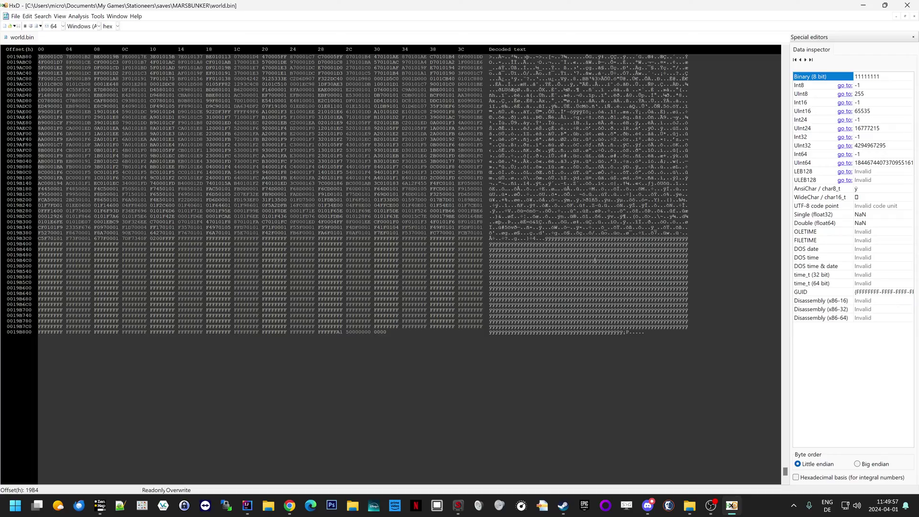
left_click_drag(547, 239, 645, 332)
left_click(645, 331)
scroll(644, 332, "up", 10)
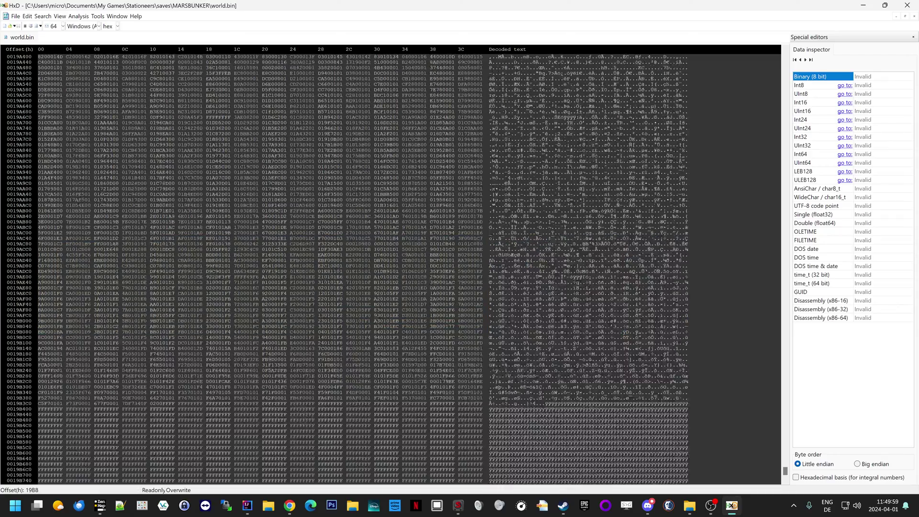
scroll(363, 268, "up", 20)
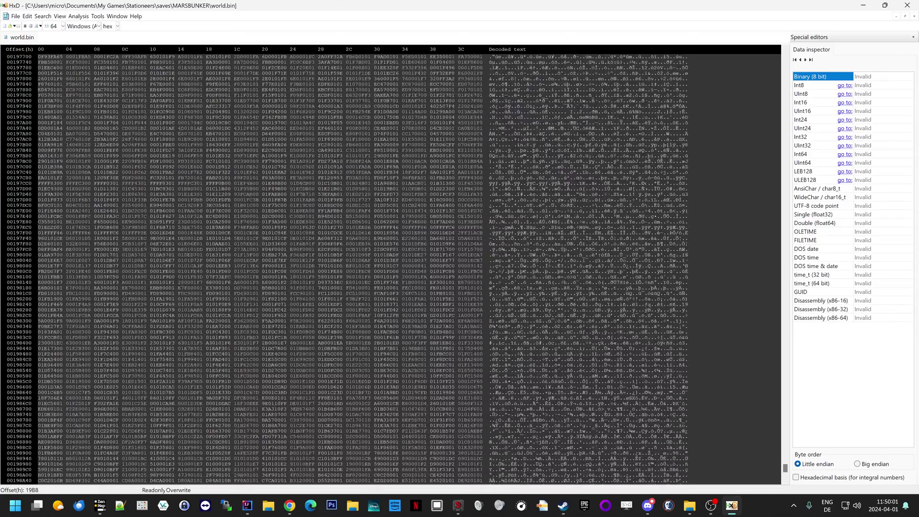
key("ctrl+w")
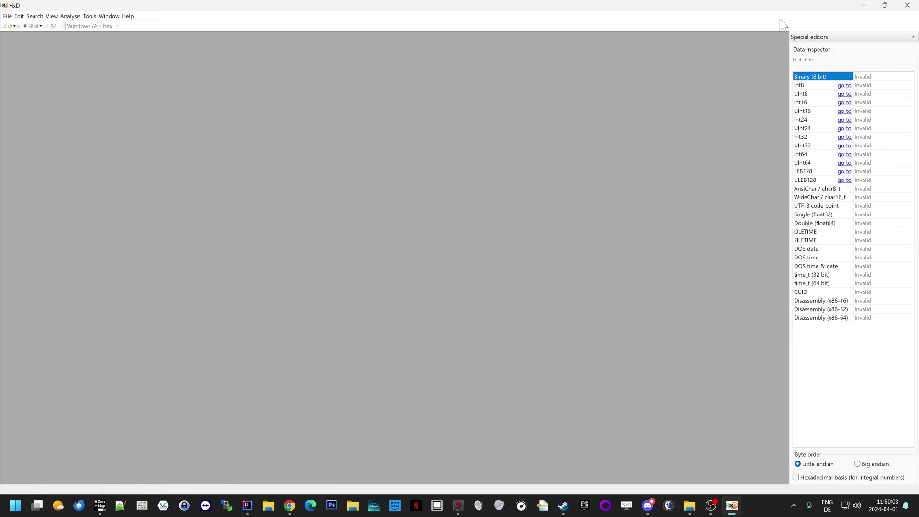
left_click(907, 6)
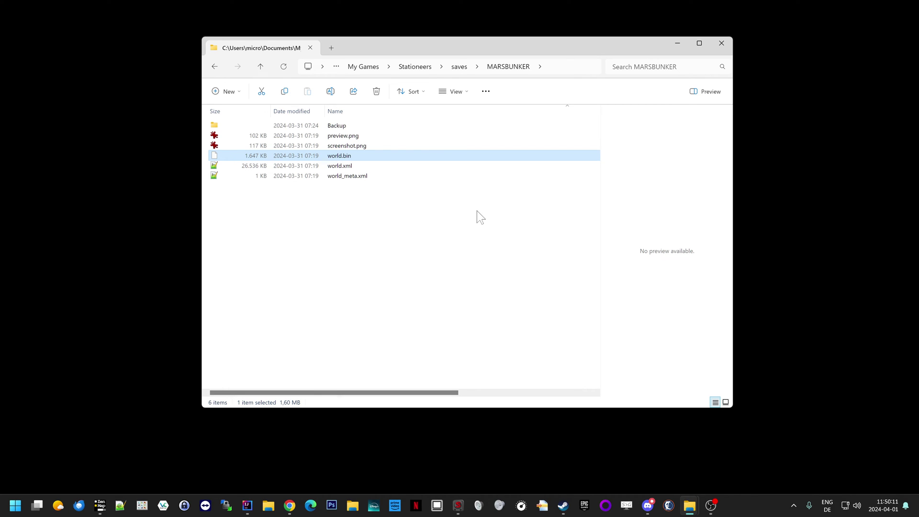
Step: Reopen world.bin read-only in HxD, look through its data from the beginning to near the end, and close HxD
left_click(403, 221)
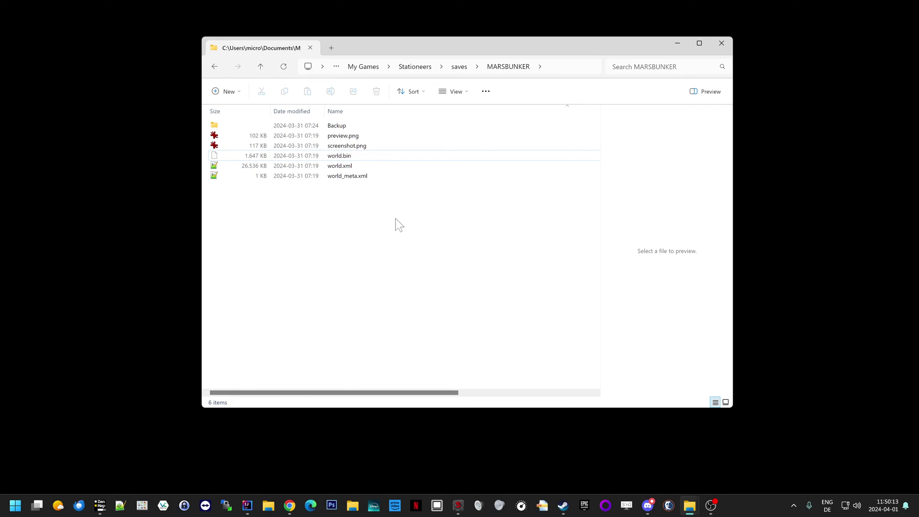
key("Up")
key("Down")
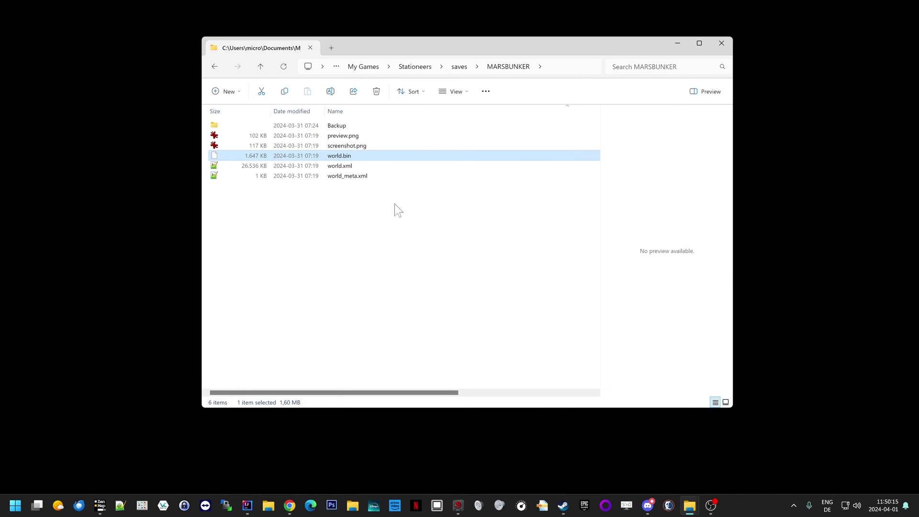
right_click(343, 154)
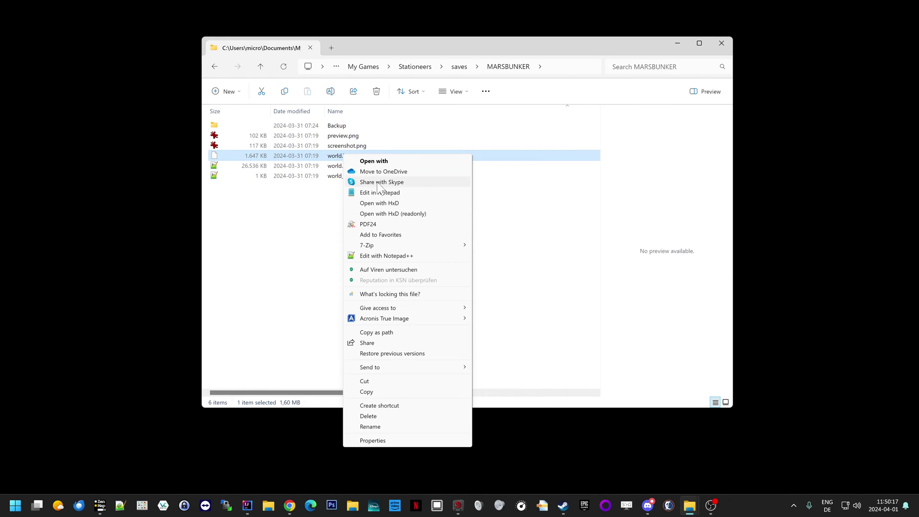
left_click(393, 213)
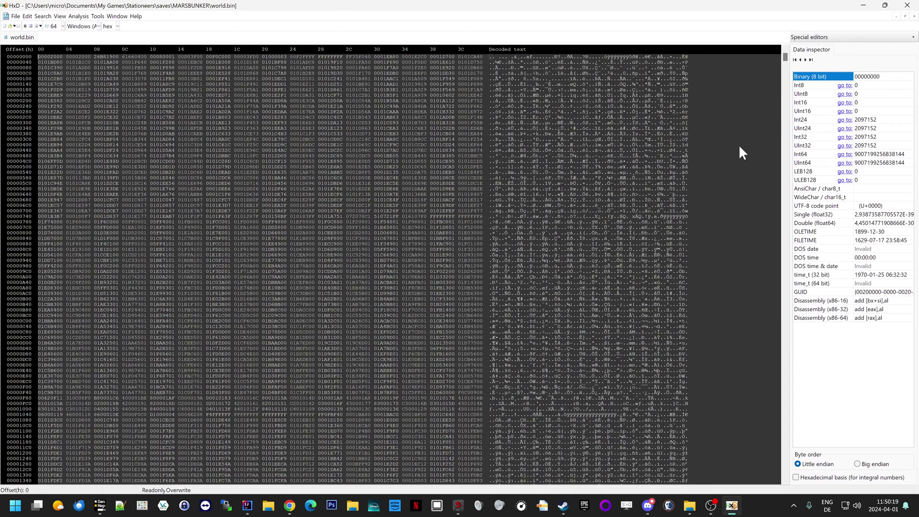
left_click_drag(559, 199, 574, 365)
left_click(579, 233)
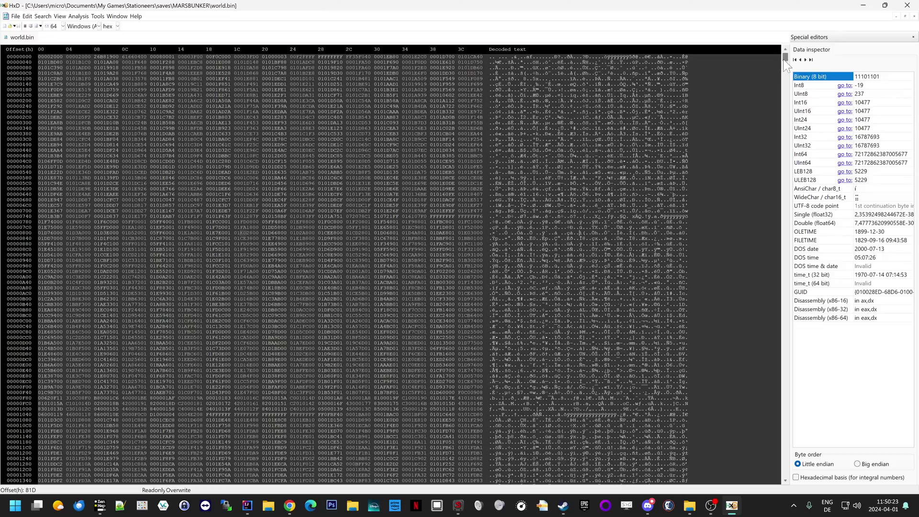
left_click_drag(785, 59, 785, 107)
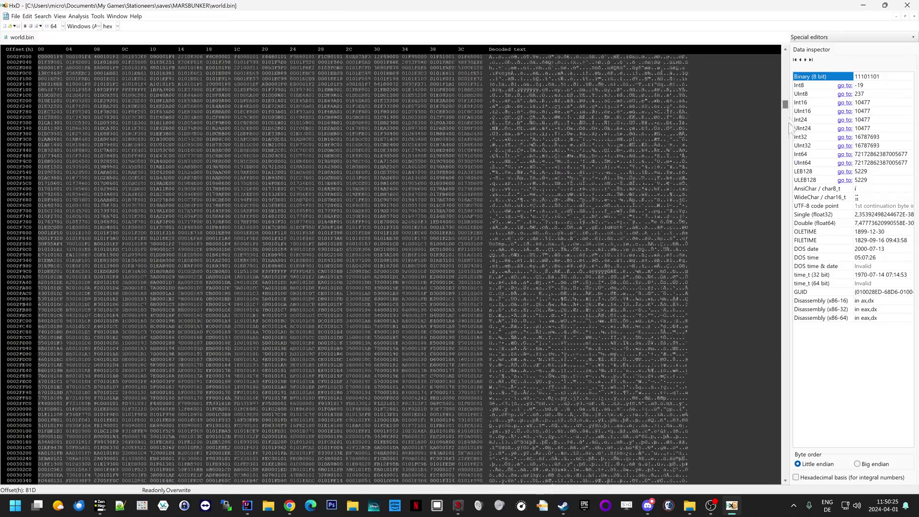
left_click_drag(788, 216, 763, 312)
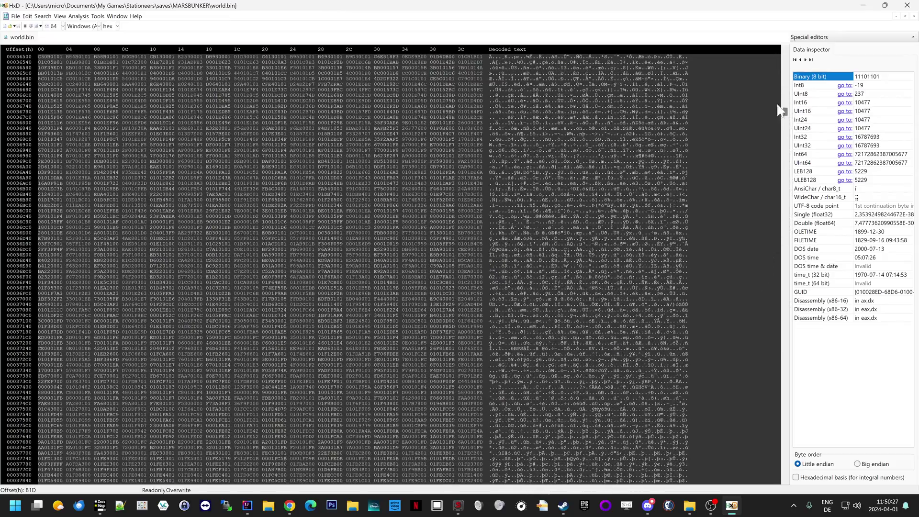
left_click_drag(785, 113, 781, 464)
scroll(391, 269, "up", 3)
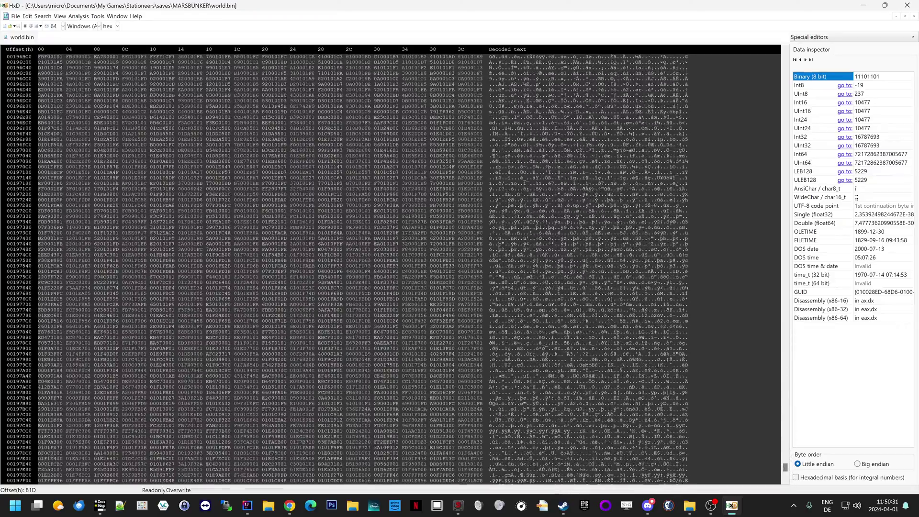
key("ctrl+w")
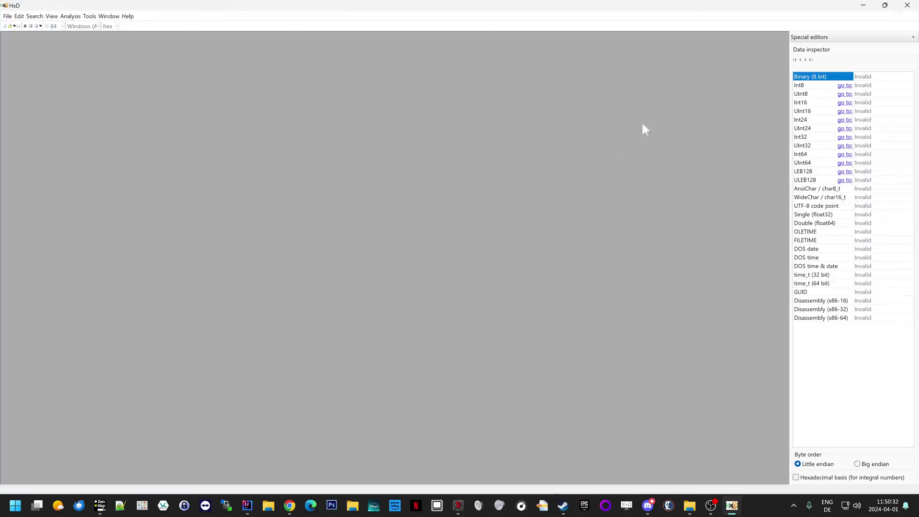
left_click(908, 5)
Step: Go through the save files in MARSBUNKER one by one, from world.xml and world_meta.xml up to preview.png
left_click(378, 230)
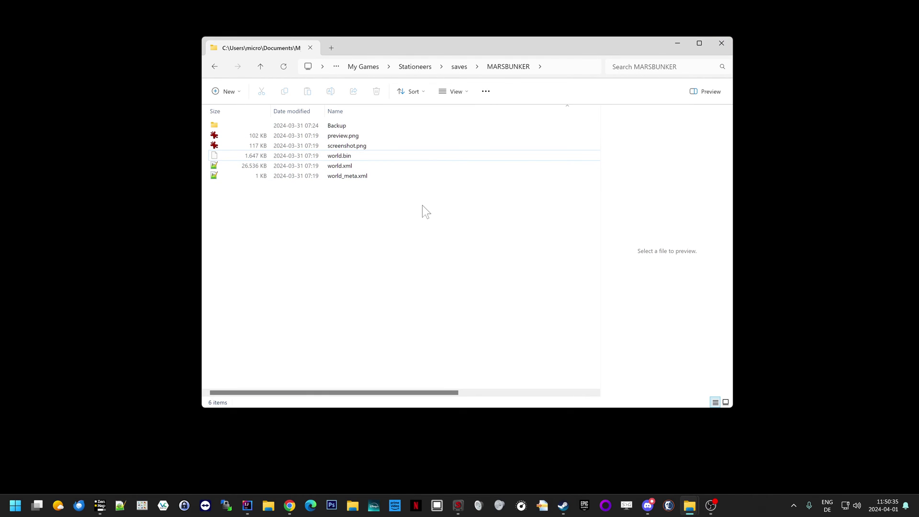
left_click(360, 166)
key("Down")
key("Up")
key("Up")
key("Up")
key("Up")
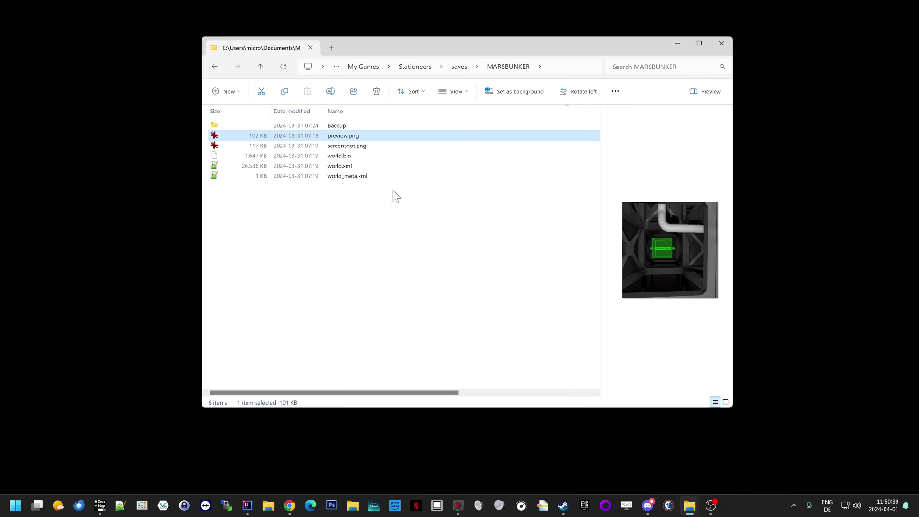
Step: Return to the saves folder, reopen MARSBUNKER, and open its Backup folder
left_click(459, 66)
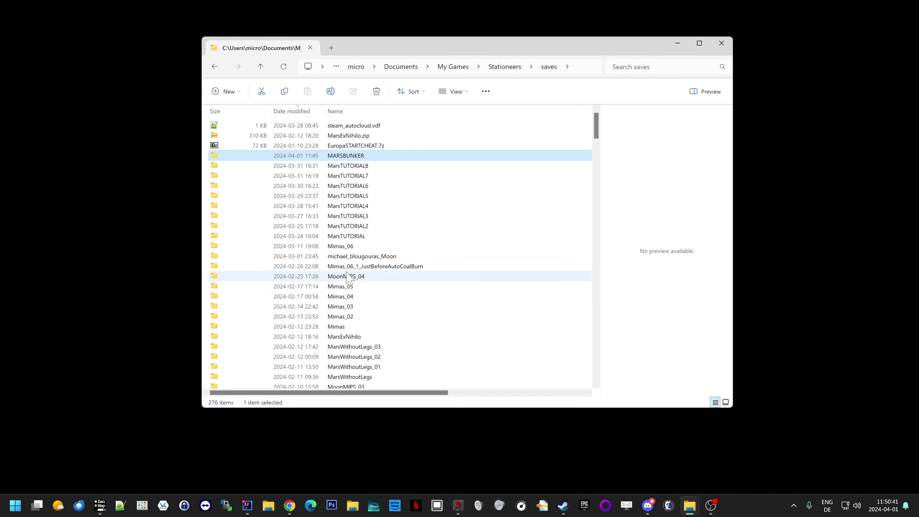
mouse_move(373, 157)
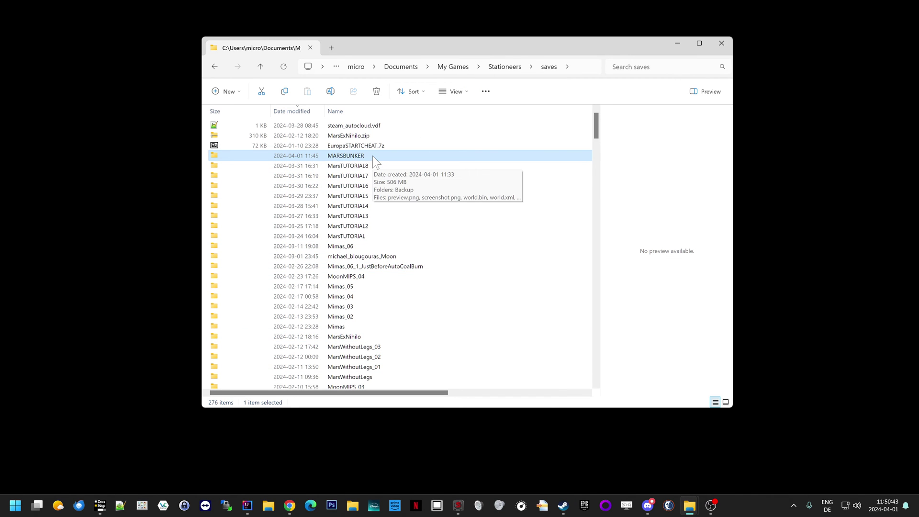
double_click(372, 156)
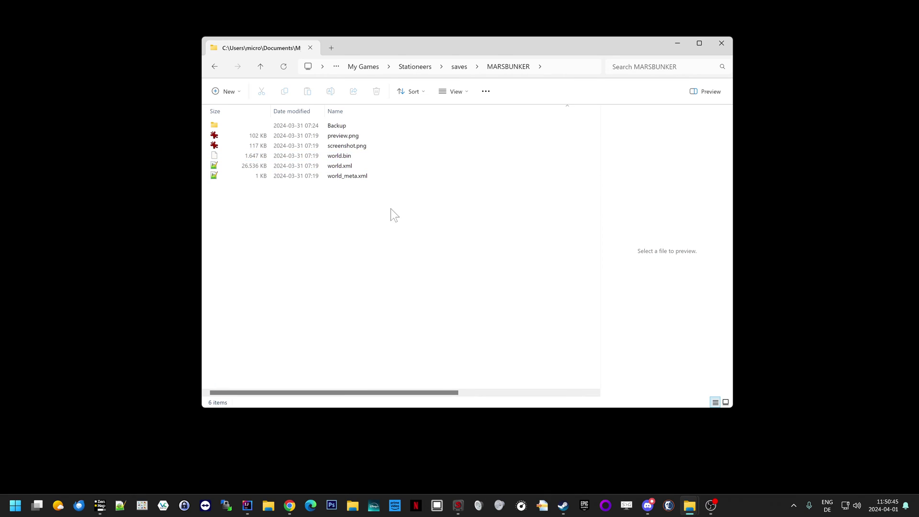
key("Down")
key("Up")
key("Return")
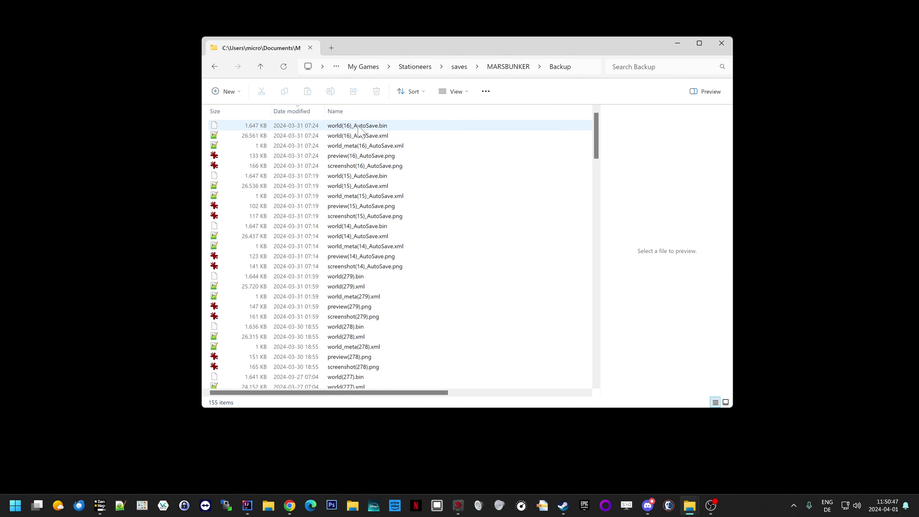
Step: Inspect the newest autosave set in Backup by selecting world(16)_AutoSave.bin and previewing screenshot(16)_AutoSave.png
mouse_move(357, 125)
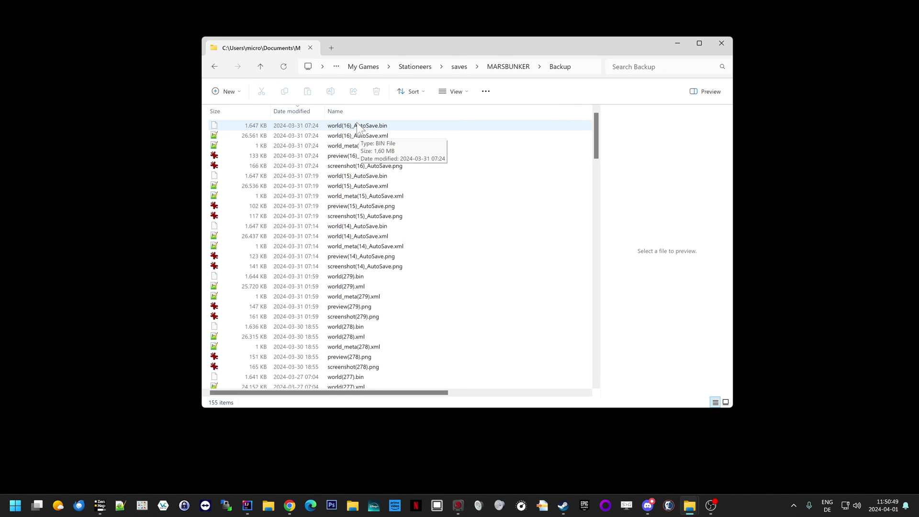
left_click(384, 127)
left_click(369, 168)
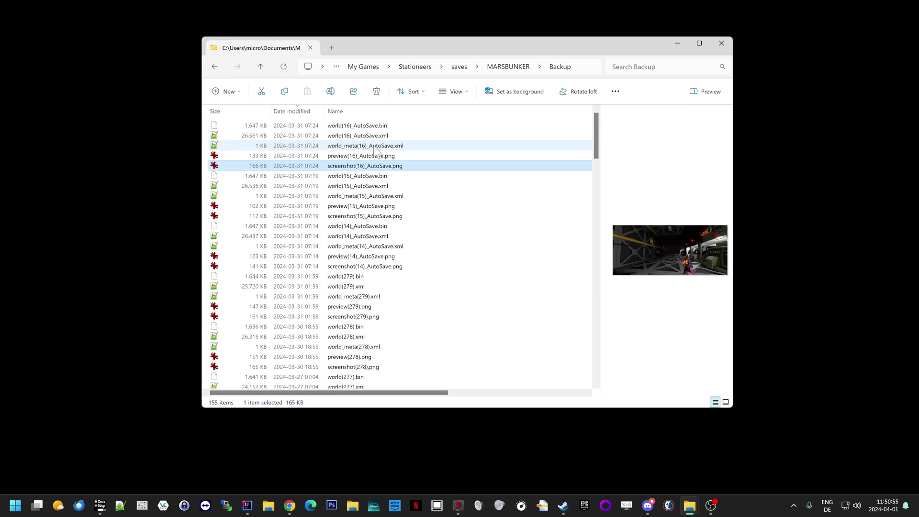
Step: Go through the newest autosave's files in Backup, previewing world(16)_AutoSave.xml and preview(16)_AutoSave.png and reselecting world(16)_AutoSave.bin
right_click(369, 128)
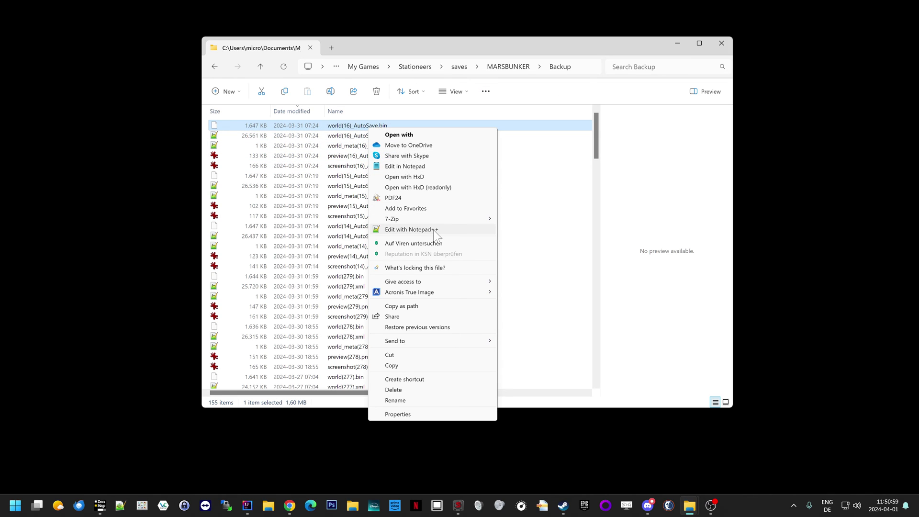
left_click(345, 138)
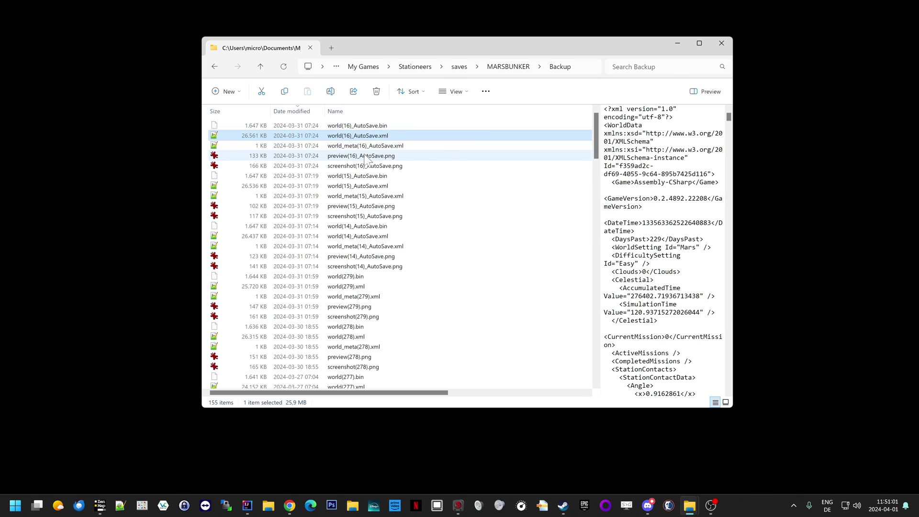
left_click(404, 146)
left_click(386, 155)
left_click(400, 133)
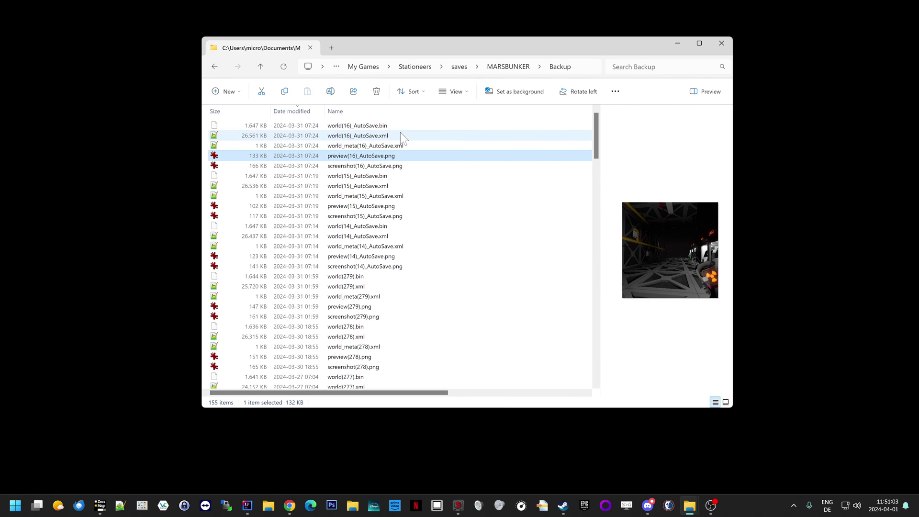
left_click(401, 126)
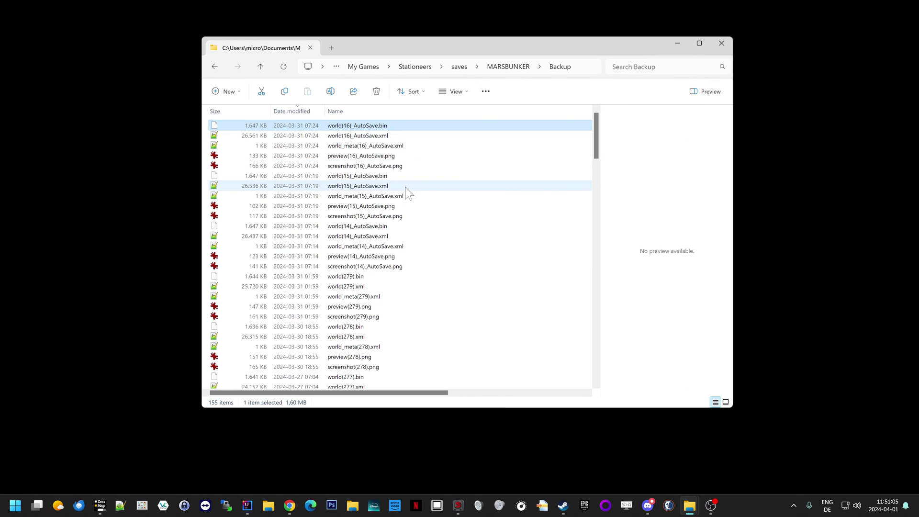
Step: Go back up from Backup through MARSBUNKER to the saves folder and show the beginning of its list
left_click(507, 67)
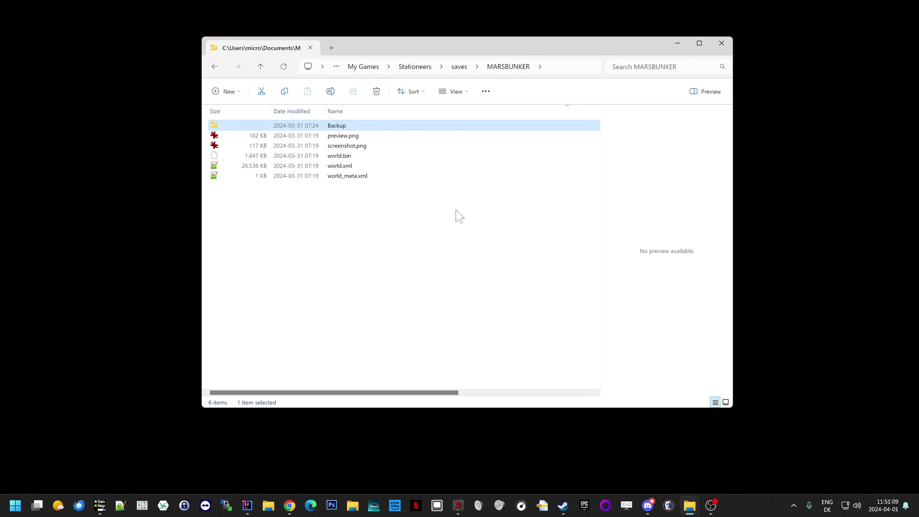
left_click(460, 66)
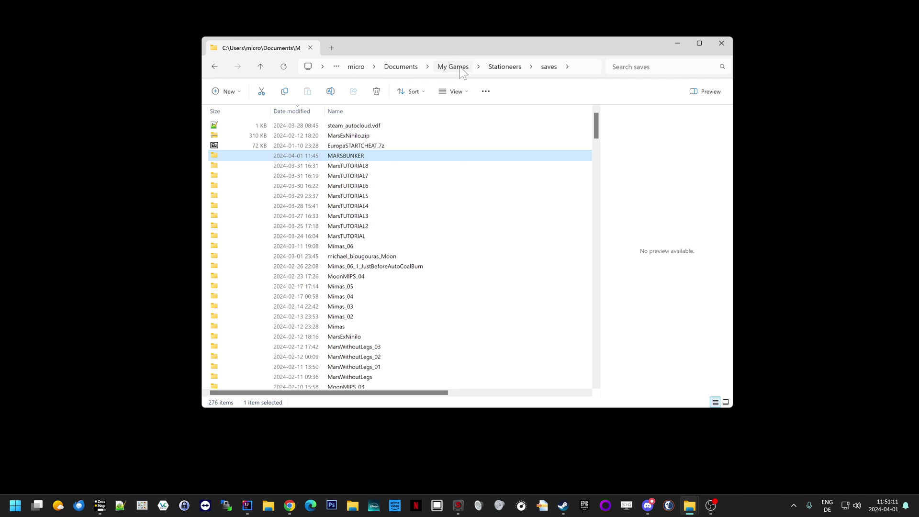
mouse_move(596, 124)
left_mouse_down()
mouse_move(601, 248)
mouse_move(597, 107)
left_mouse_up()
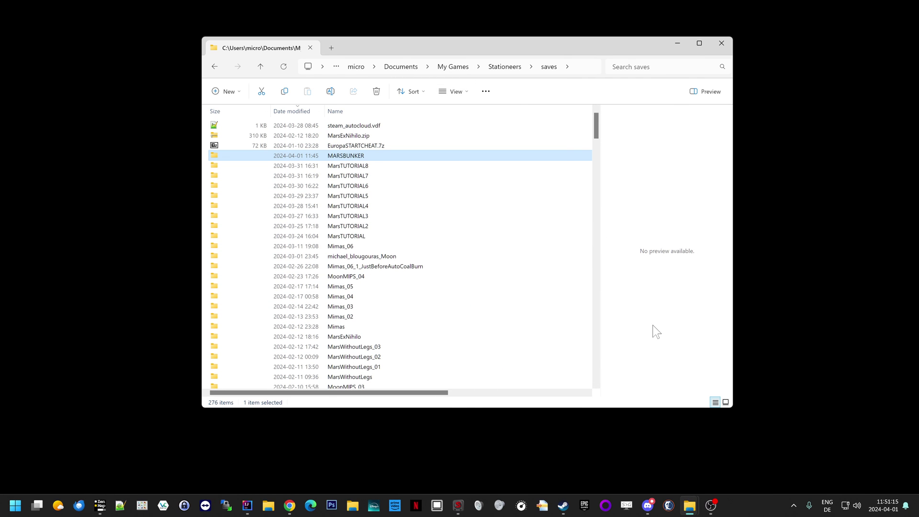